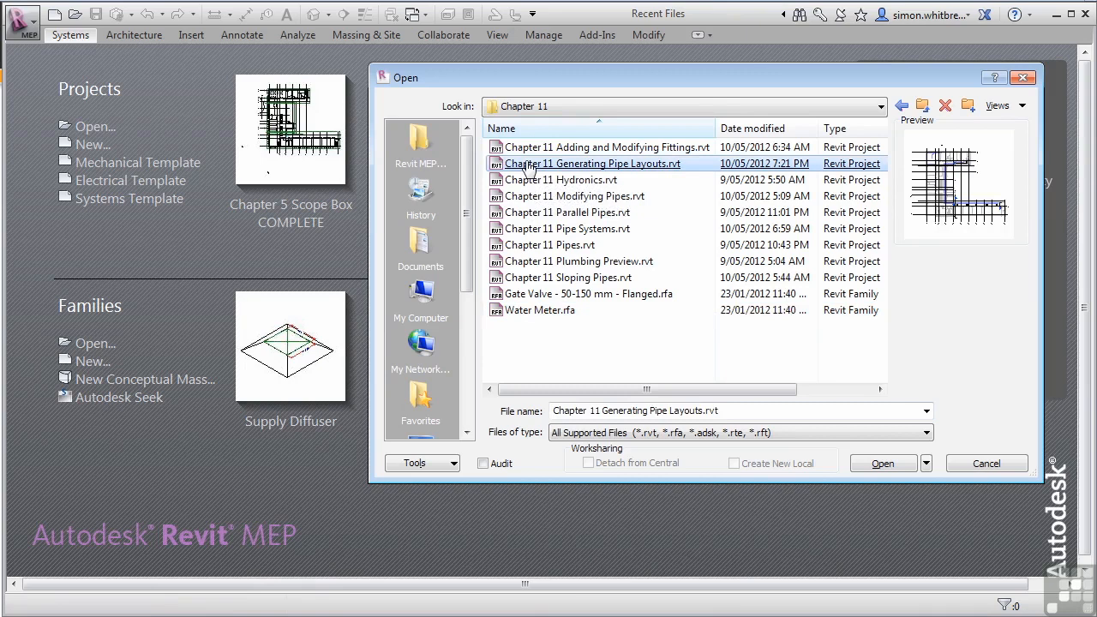
# Open the project file Chapter 11 Generating Pipe Layouts.rvt
pyautogui.doubleClick(526, 163)
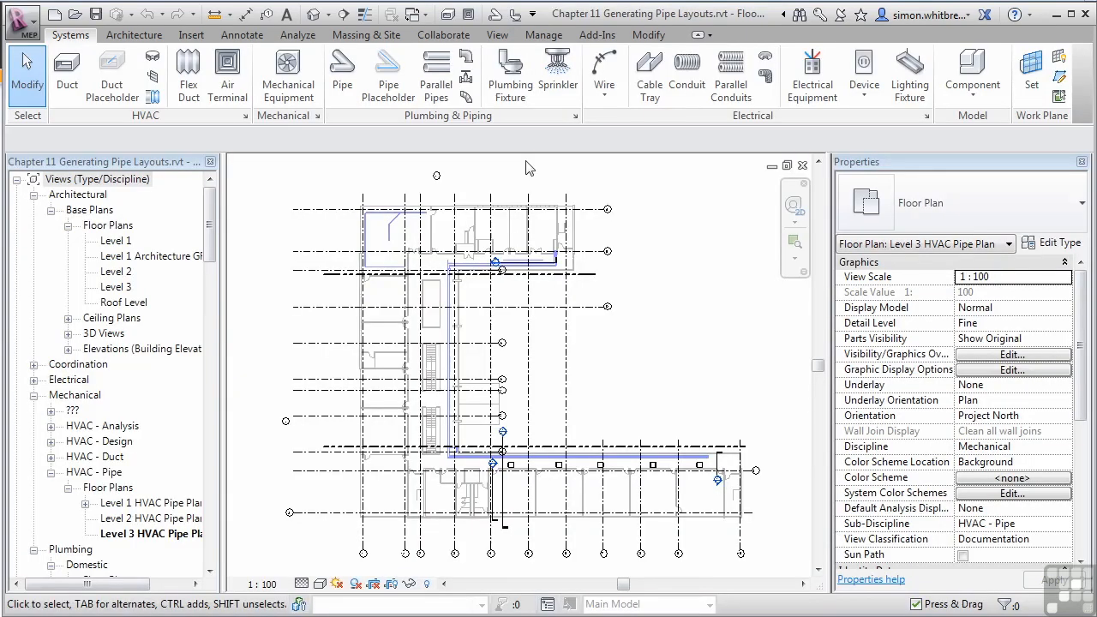
pyautogui.click(512, 466)
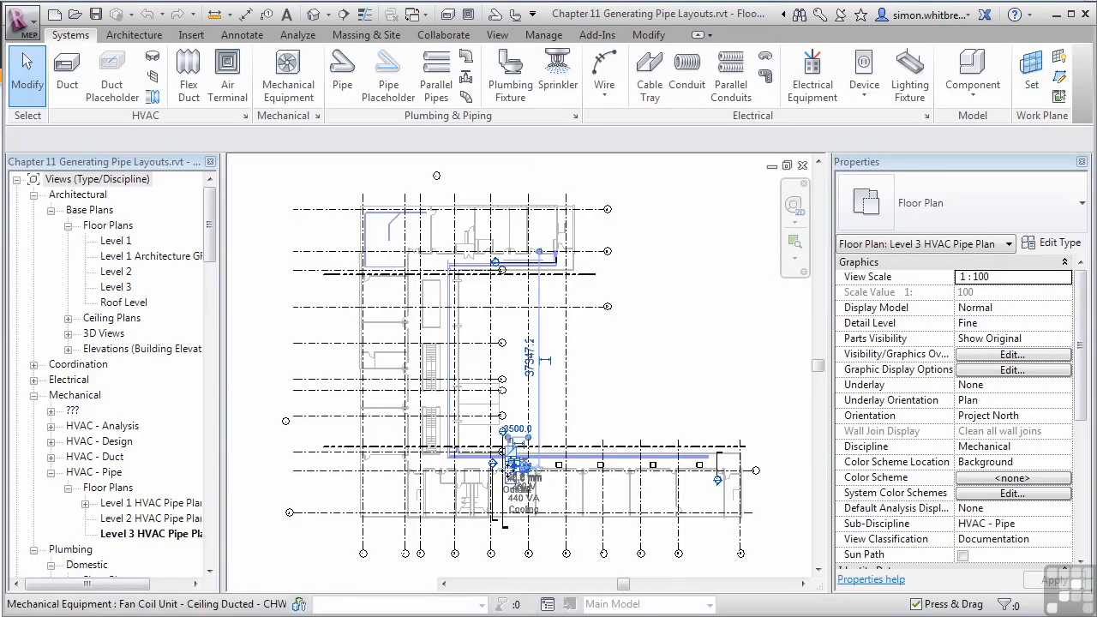
pyautogui.scroll(5, 512, 467)
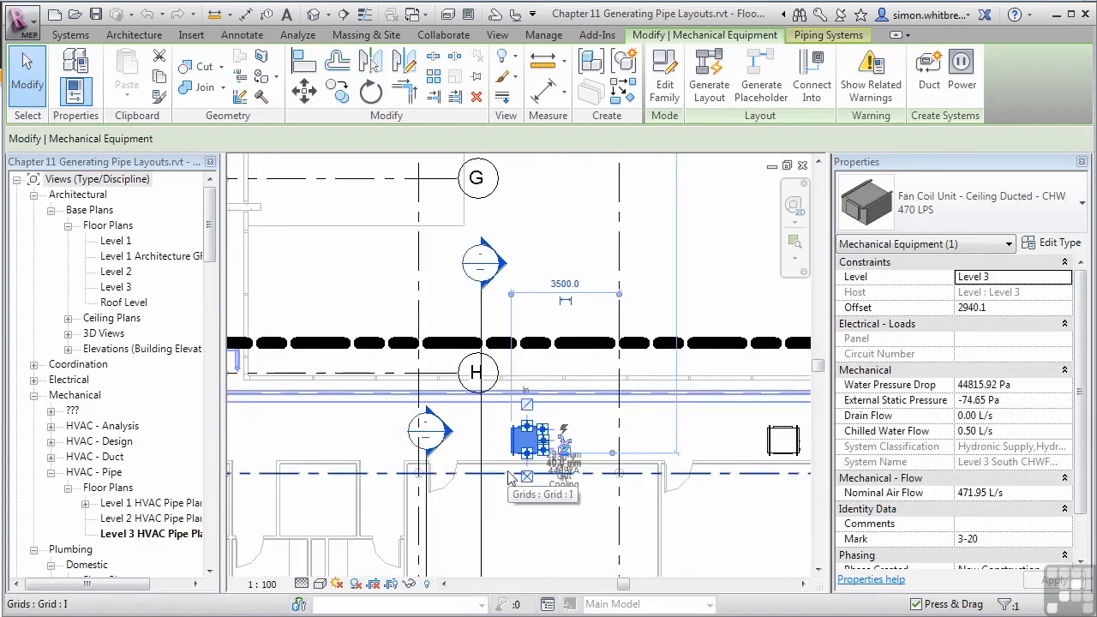
pyautogui.moveTo(510, 480); pyautogui.dragTo(278, 381, button='middle')
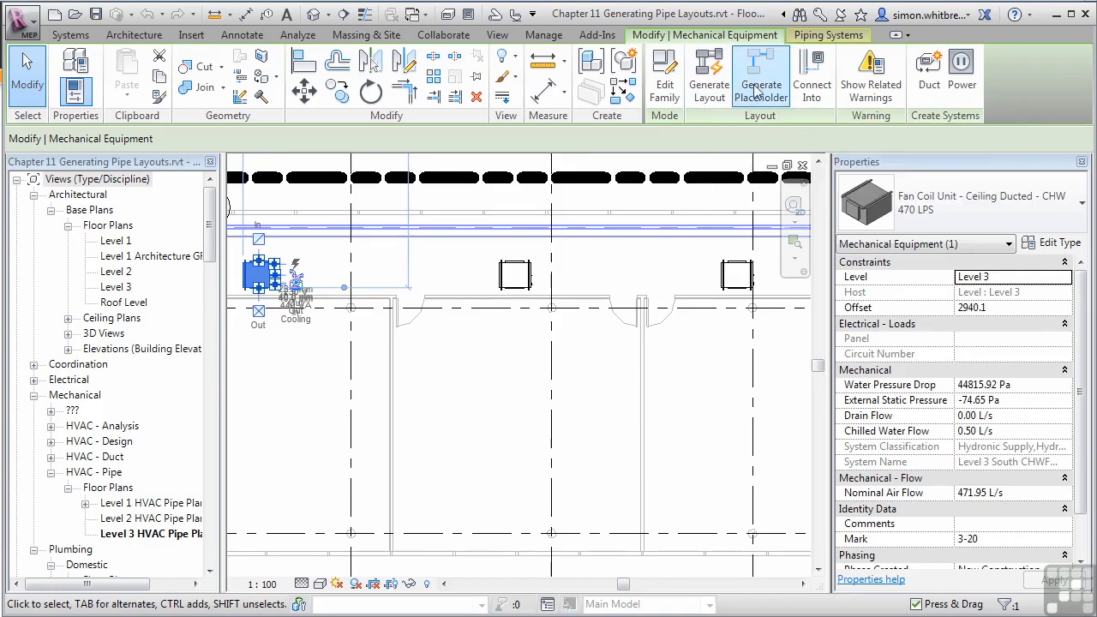
pyautogui.click(702, 96)
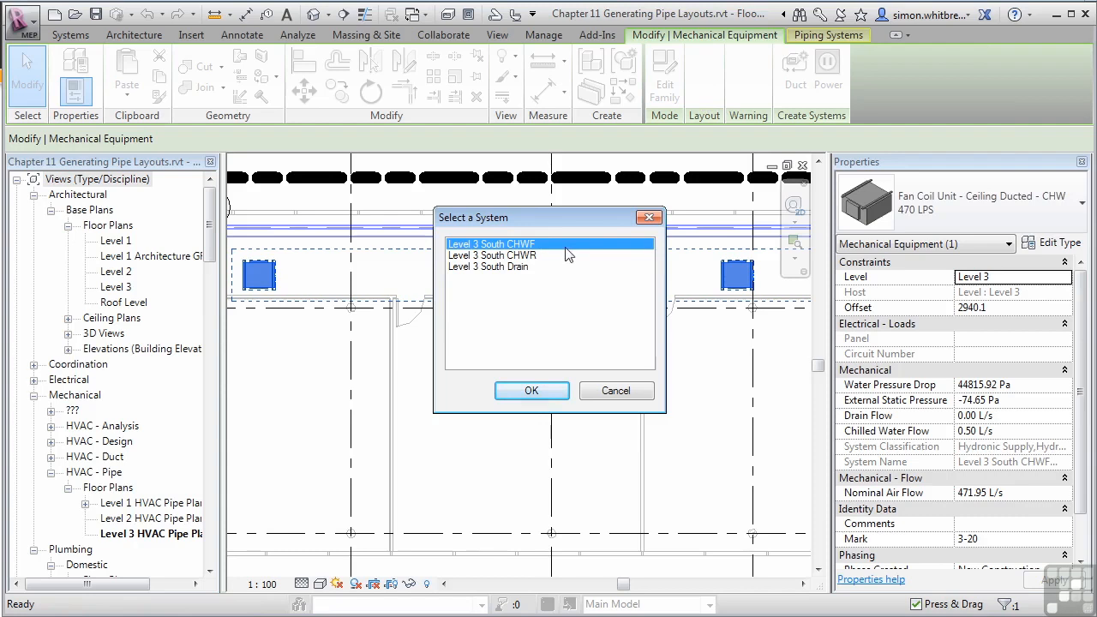
pyautogui.click(518, 391)
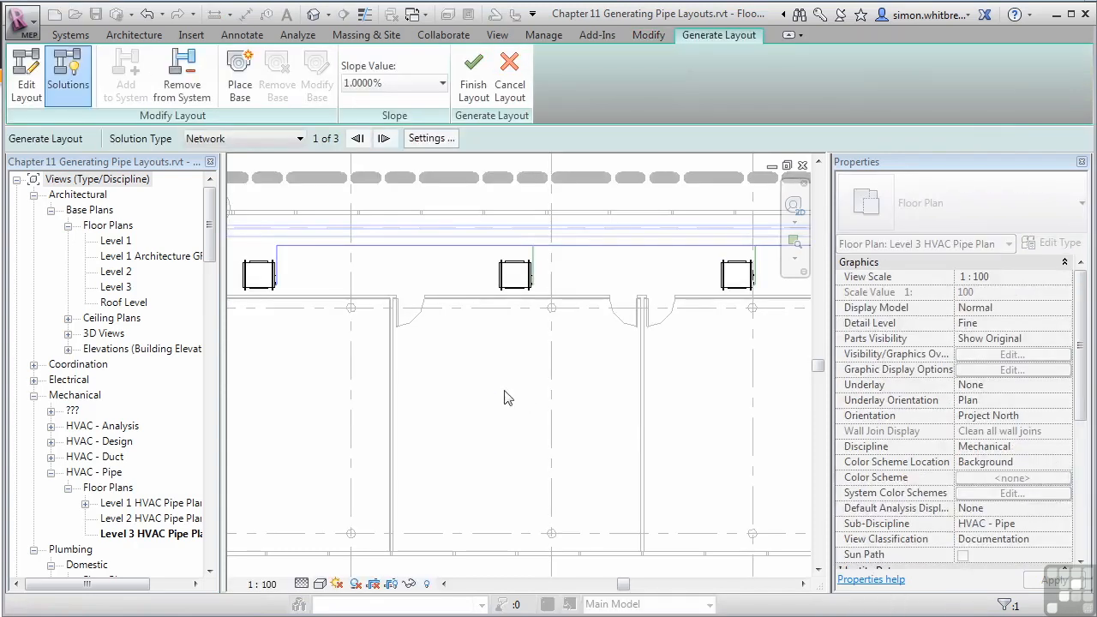
pyautogui.scroll(-5, 433, 392)
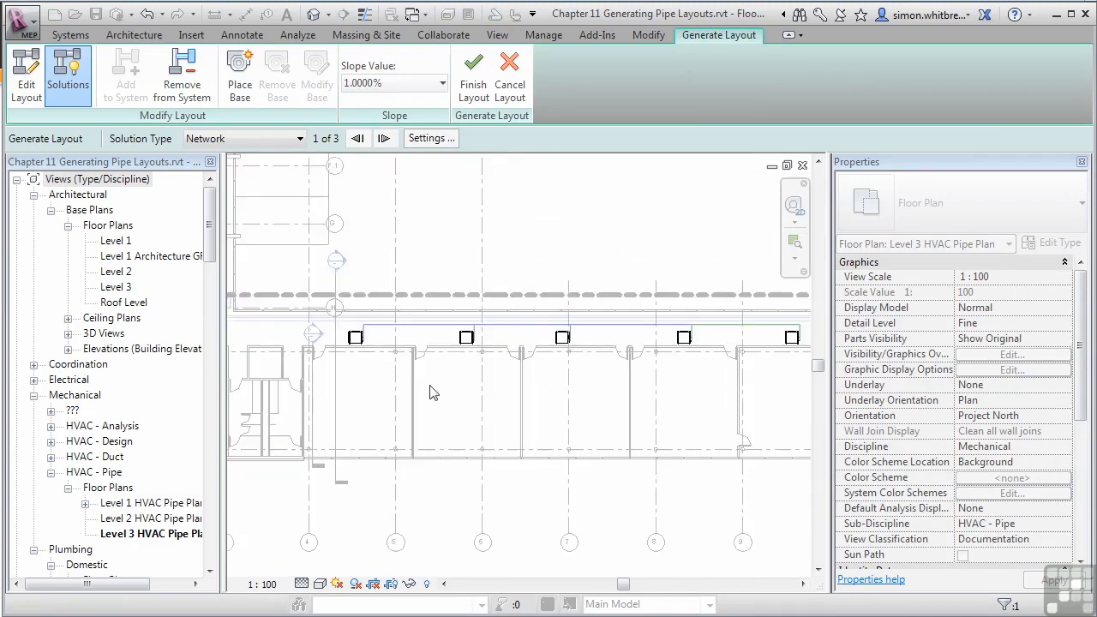
pyautogui.scroll(3, 482, 396)
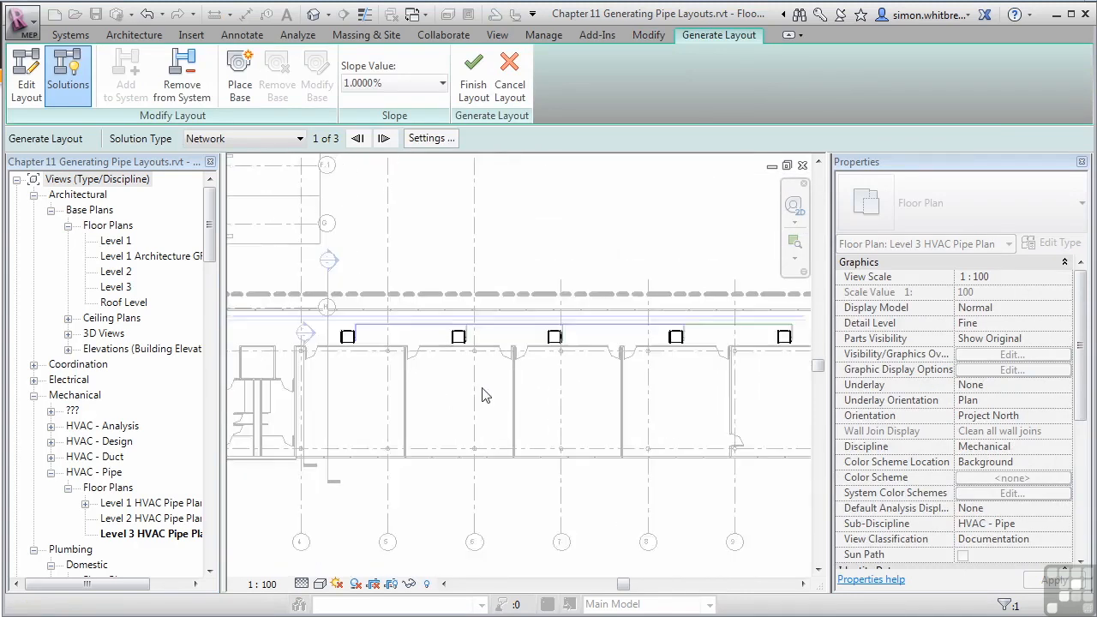
pyautogui.moveTo(483, 396); pyautogui.dragTo(419, 341, button='middle')
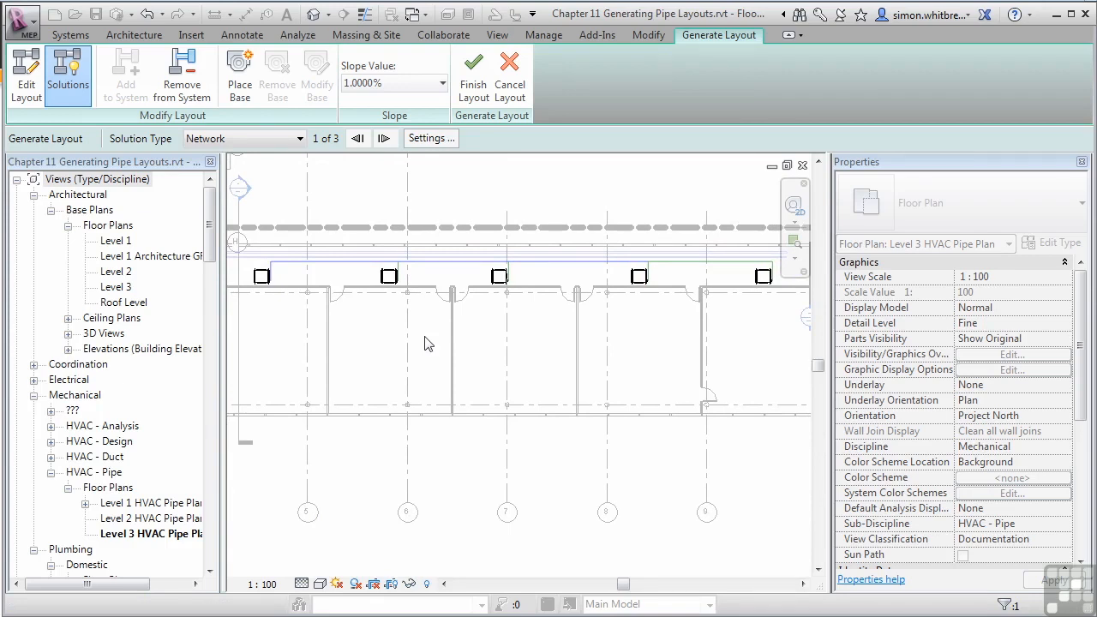
pyautogui.click(509, 73)
pyautogui.scroll(-5, 488, 399)
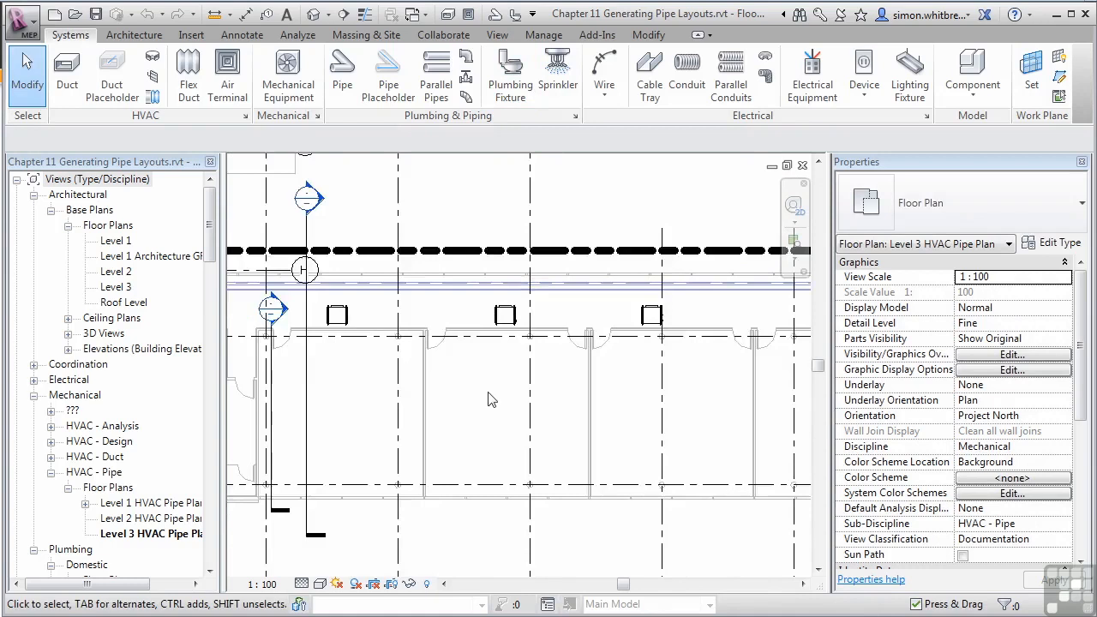
pyautogui.scroll(-1, 485, 399)
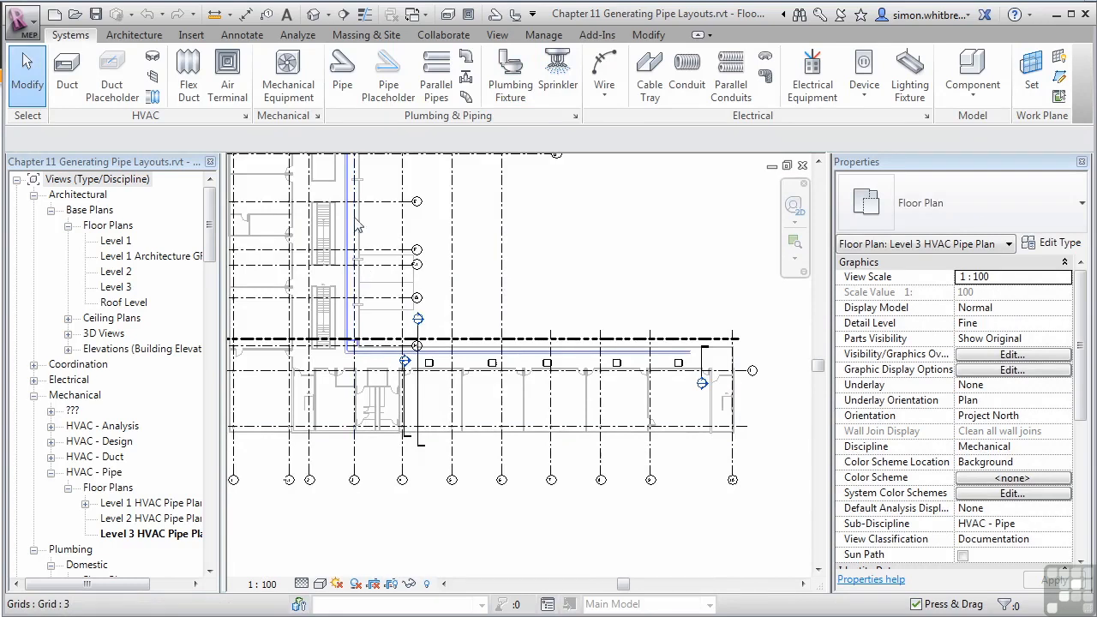
# Open the default 3D view and orient it to Floor Plan: Level 3 HVAC Pipe Plan
pyautogui.click(314, 19)
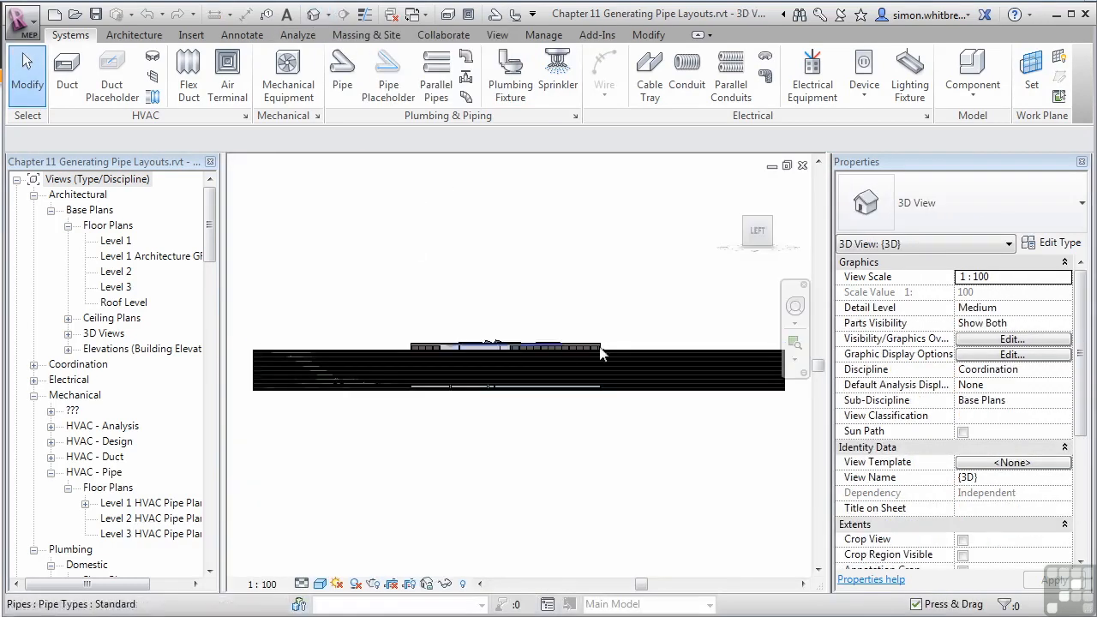
pyautogui.rightClick(762, 233)
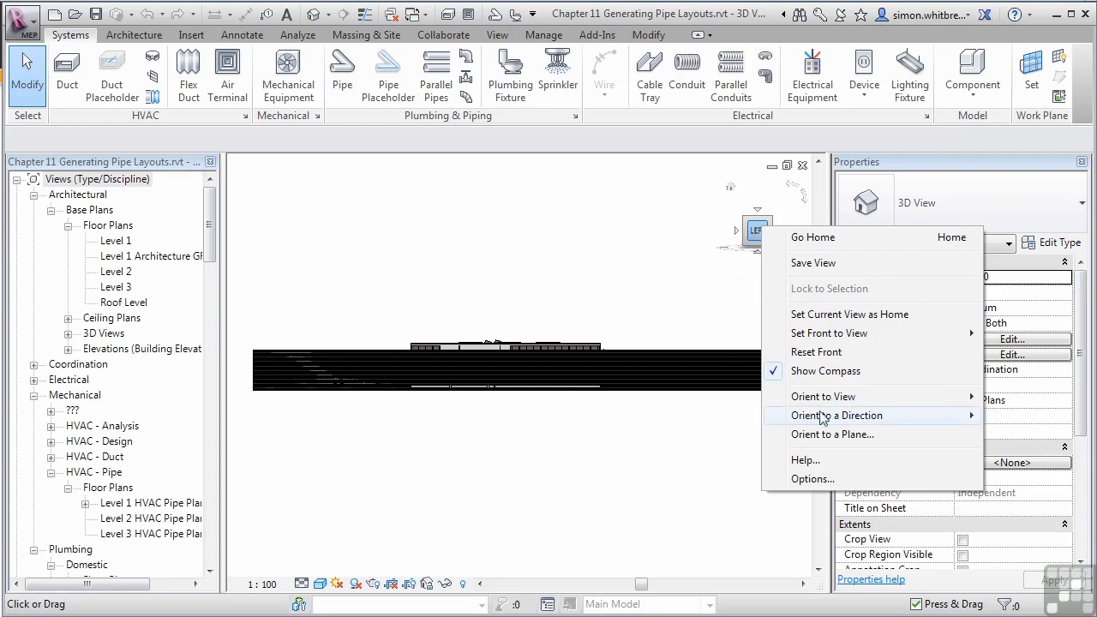
pyautogui.moveTo(825, 403)
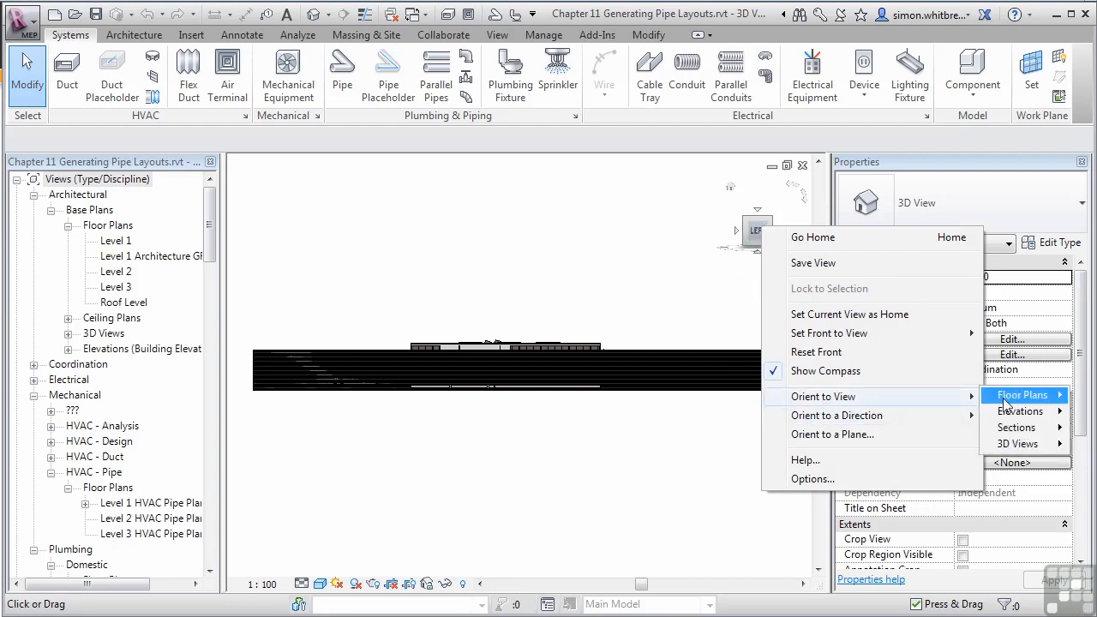
pyautogui.moveTo(1007, 407)
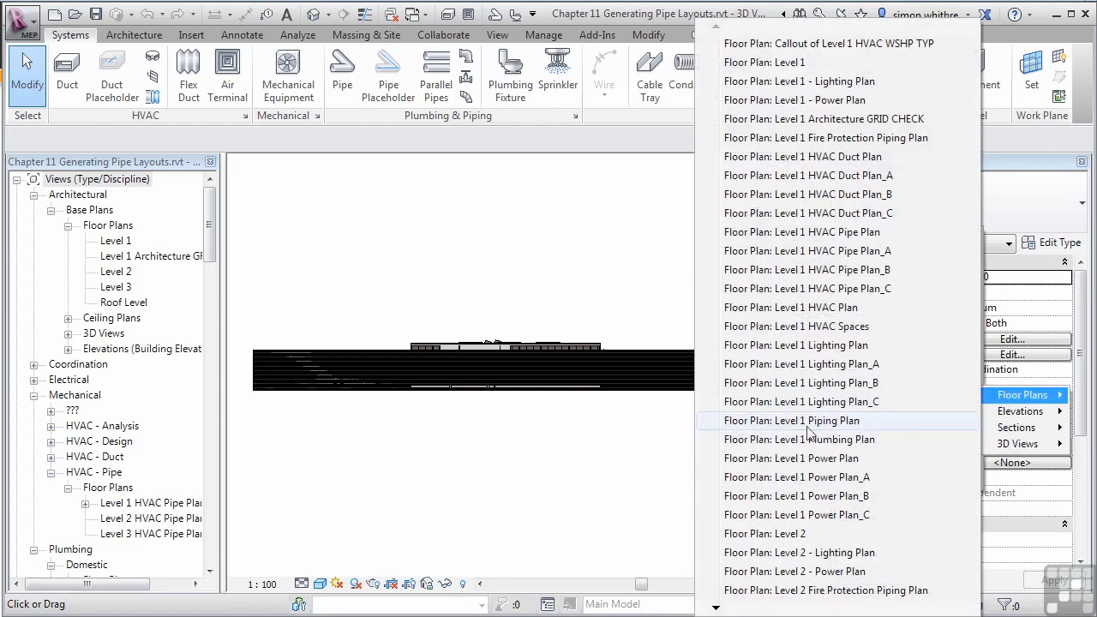
pyautogui.moveTo(716, 608)
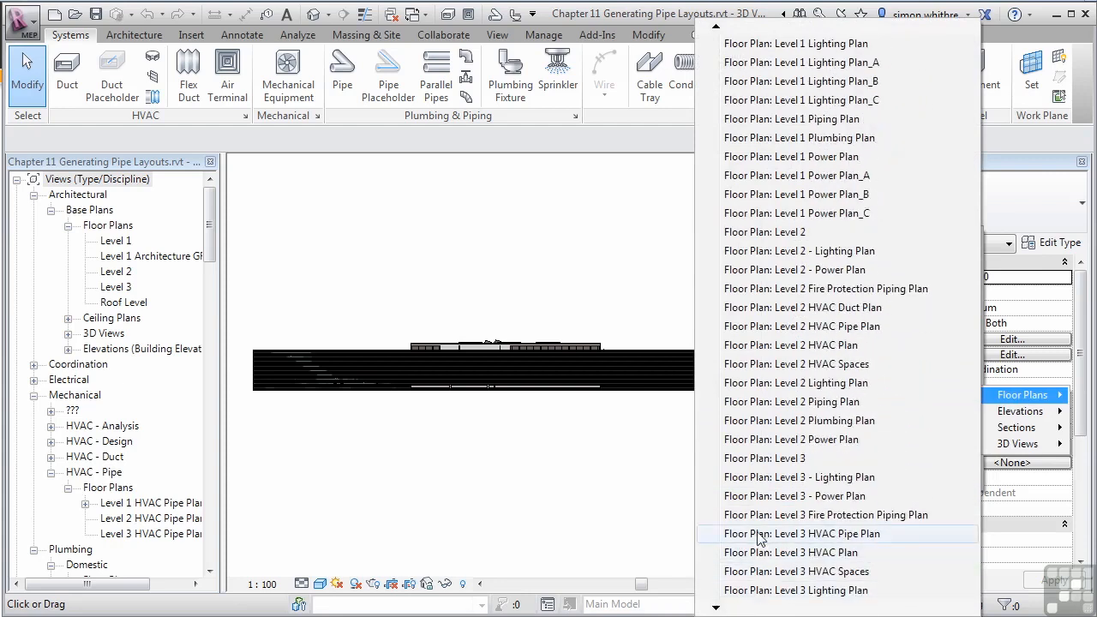
pyautogui.click(758, 533)
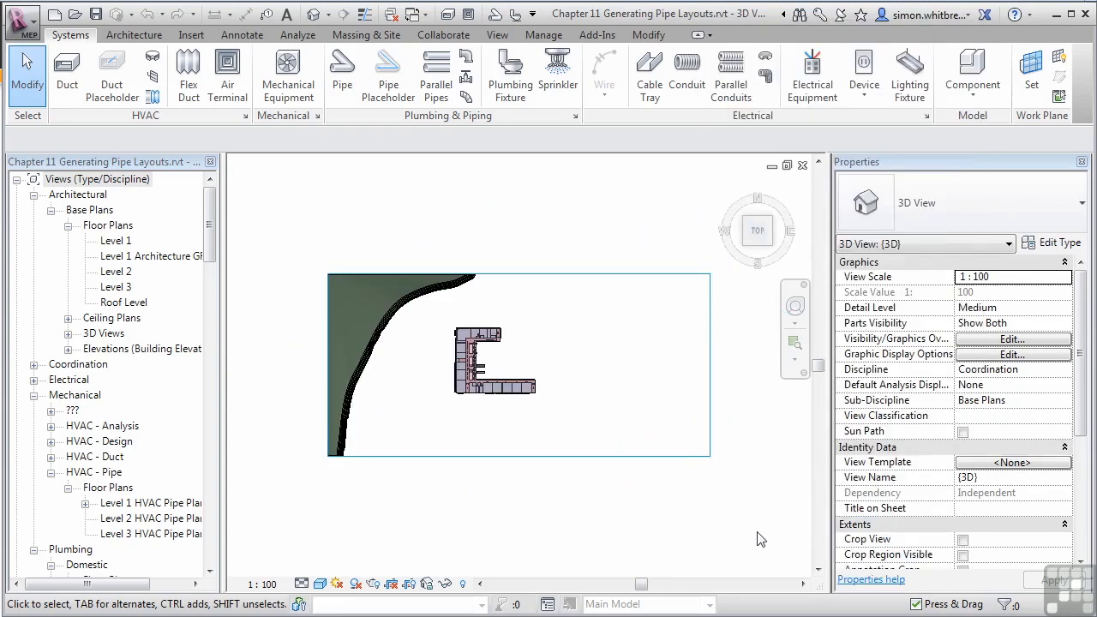
# Shrink the 3D view's section box so its sides fit closely around the C-shaped building
pyautogui.click(712, 374)
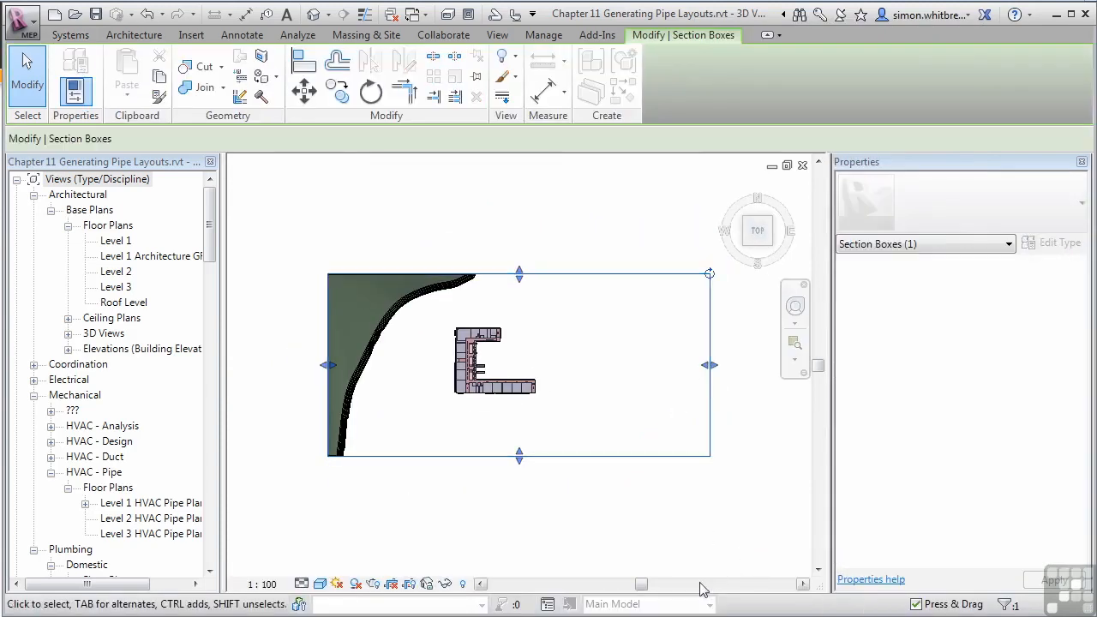
pyautogui.moveTo(710, 365); pyautogui.dragTo(544, 359)
pyautogui.moveTo(435, 274); pyautogui.dragTo(435, 321)
pyautogui.moveTo(436, 457); pyautogui.dragTo(445, 362)
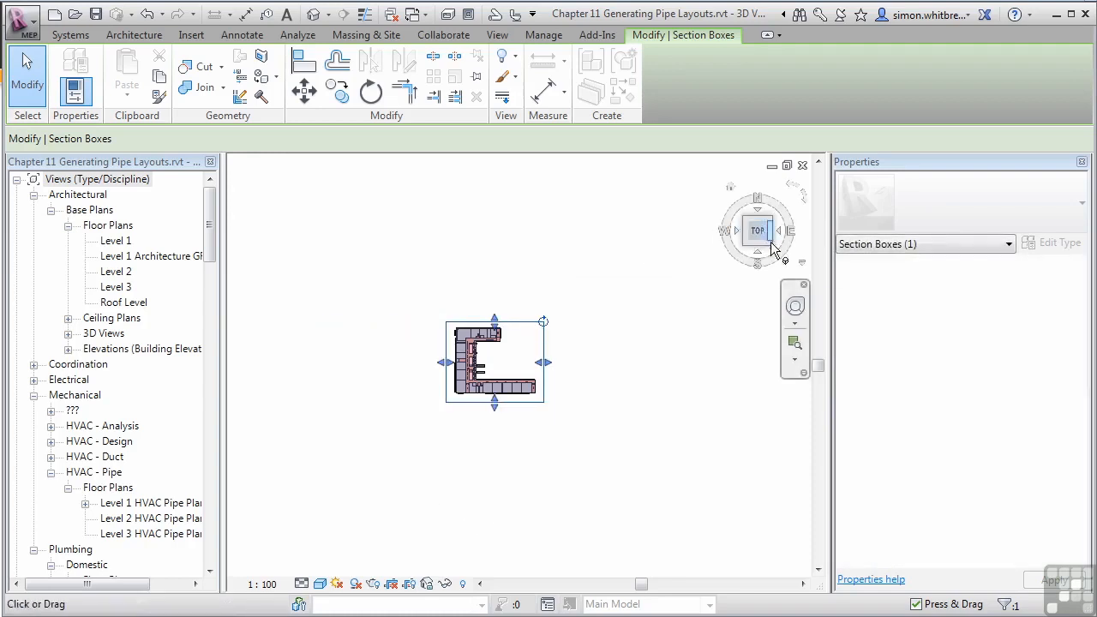
# Start generating a pipe layout for the Level 3 South CHWF system from a fan coil unit in the south wing in 3D
pyautogui.click(770, 243)
pyautogui.keyDown('shift'); pyautogui.moveTo(433, 519); pyautogui.dragTo(350, 454, button='middle'); pyautogui.keyUp('shift')
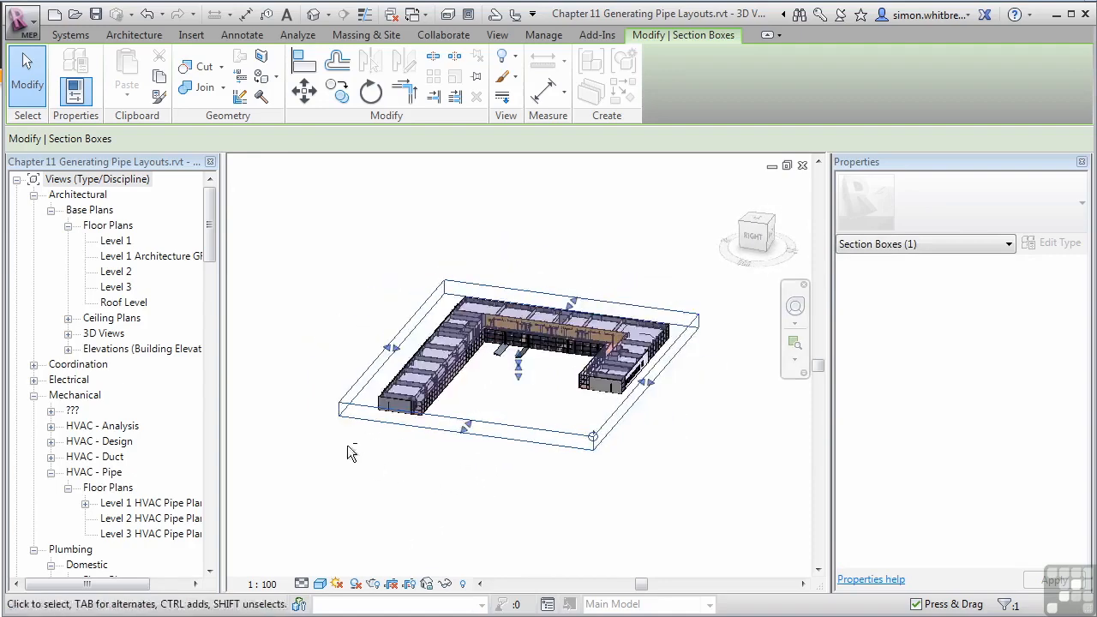
pyautogui.scroll(5, 380, 437)
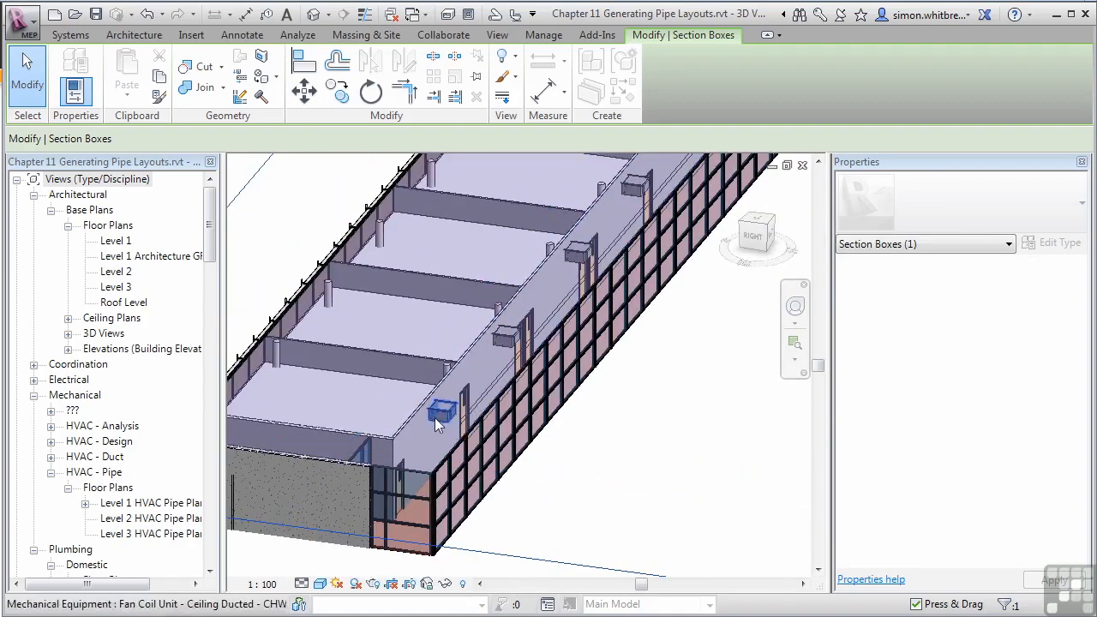
pyautogui.keyDown('shift'); pyautogui.moveTo(400, 460); pyautogui.dragTo(318, 497, button='middle'); pyautogui.keyUp('shift')
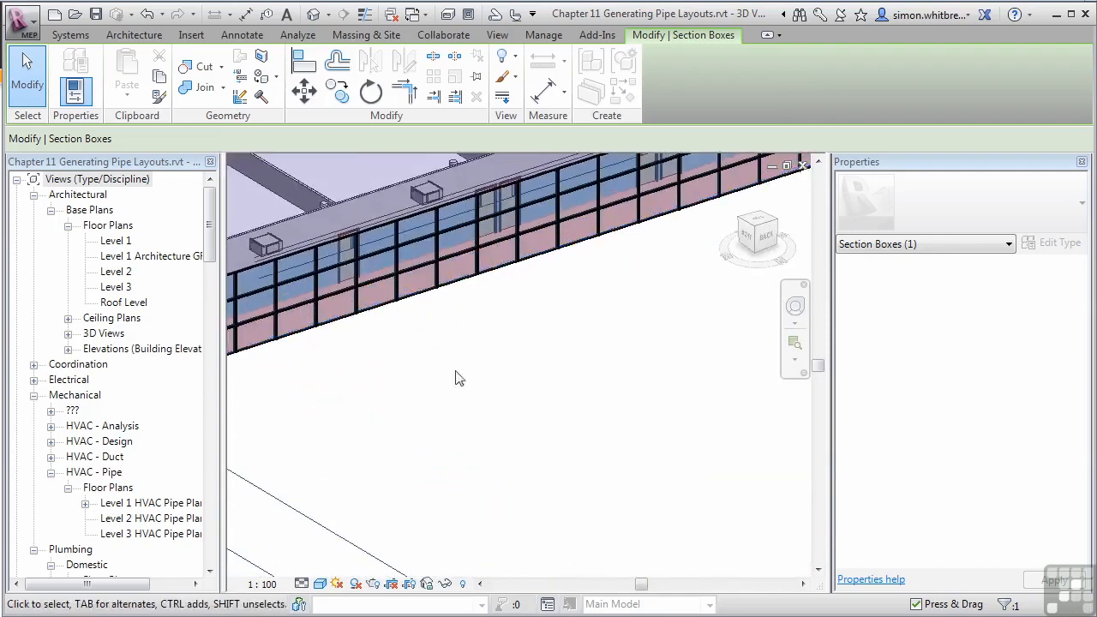
pyautogui.scroll(-5, 521, 421)
pyautogui.scroll(3, 570, 343)
pyautogui.moveTo(573, 369); pyautogui.dragTo(557, 421, button='middle')
pyautogui.click(664, 299)
pyautogui.press('Escape')
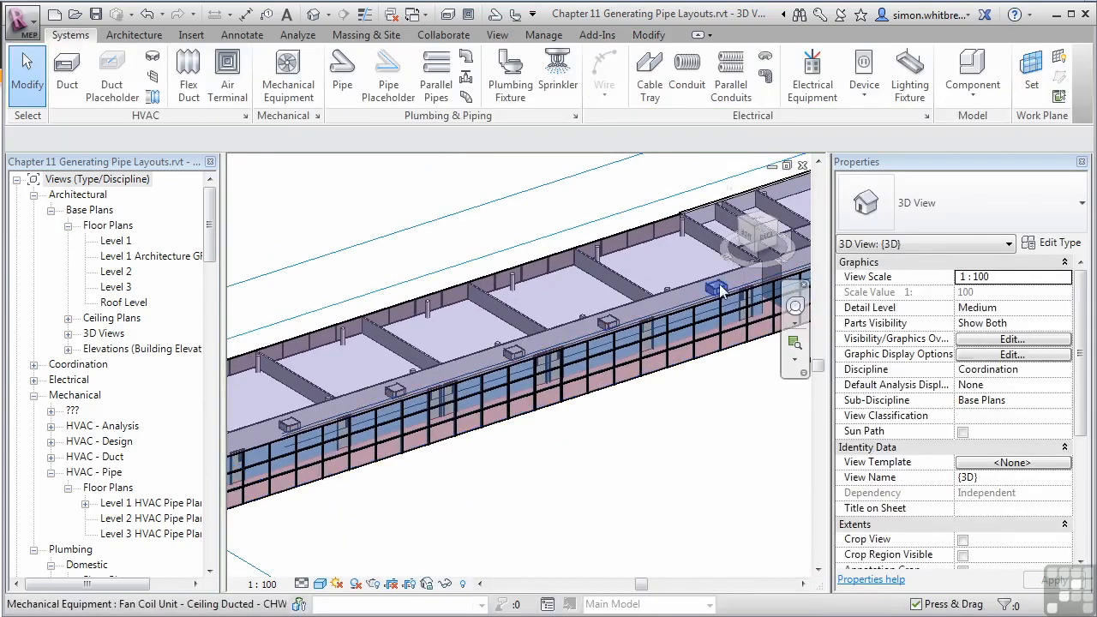
pyautogui.click(720, 291)
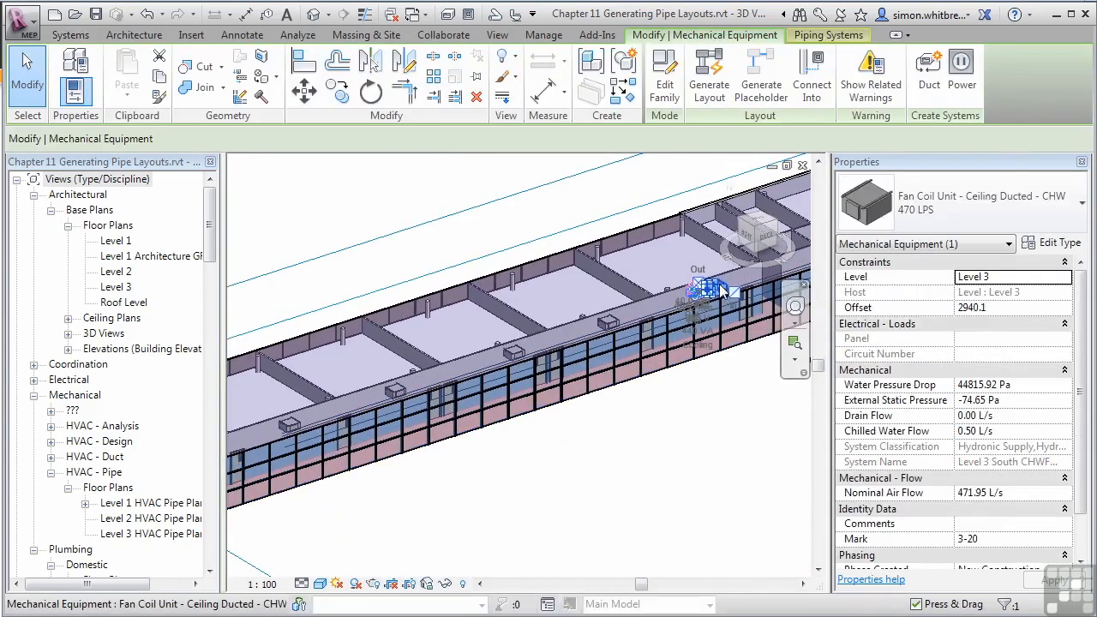
pyautogui.click(708, 83)
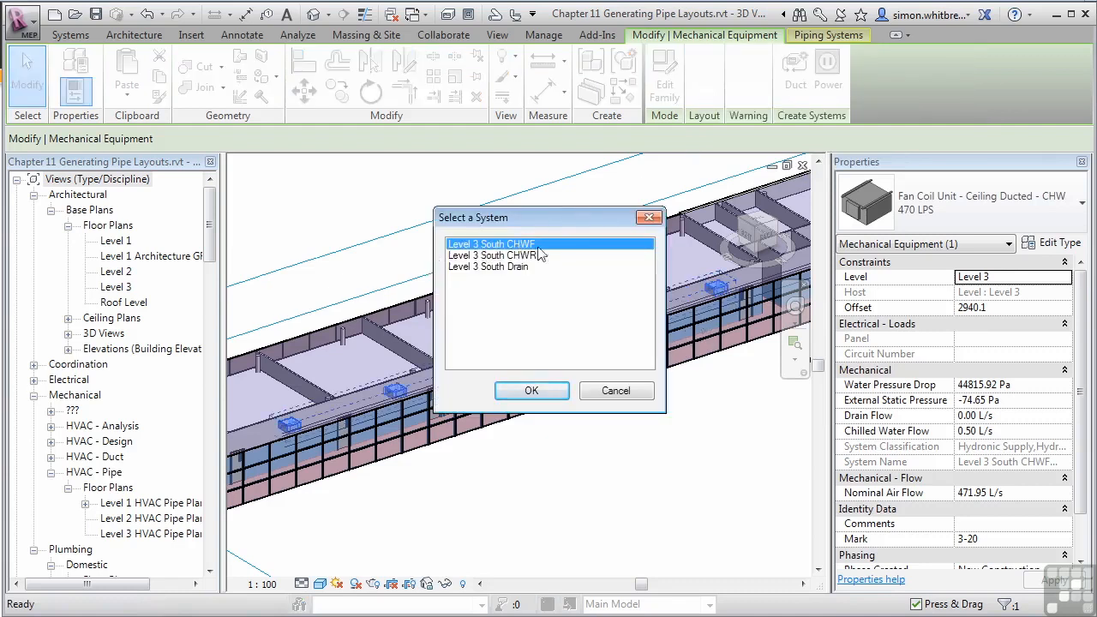
pyautogui.click(553, 396)
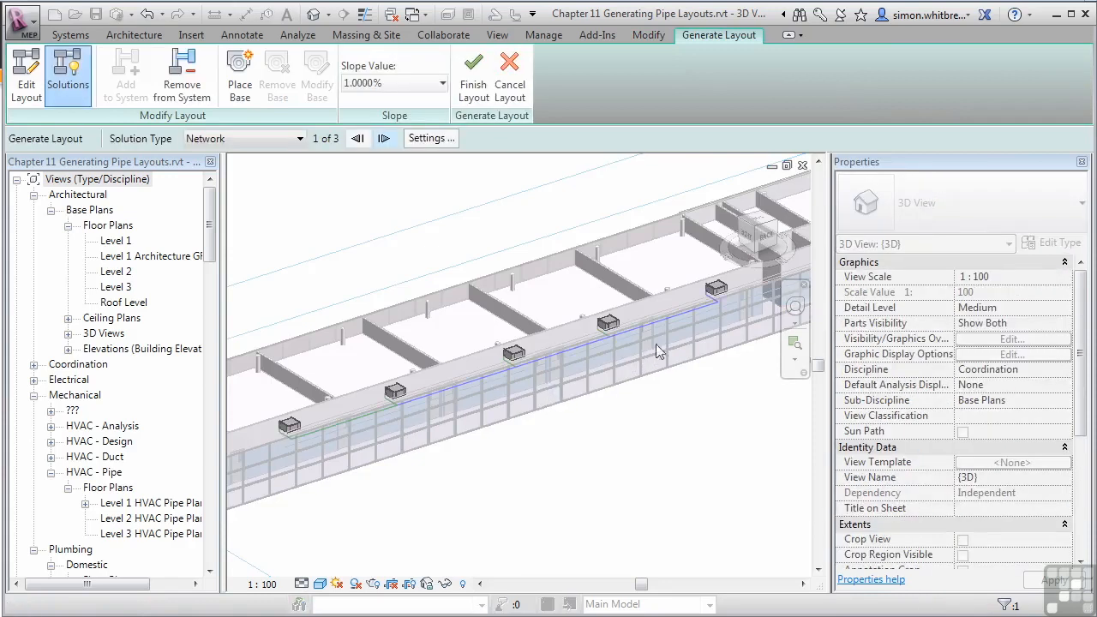
# Examine how the proposed pipe main and branches route to the connectors of the fan coil units along the corridor
pyautogui.scroll(3, 719, 300)
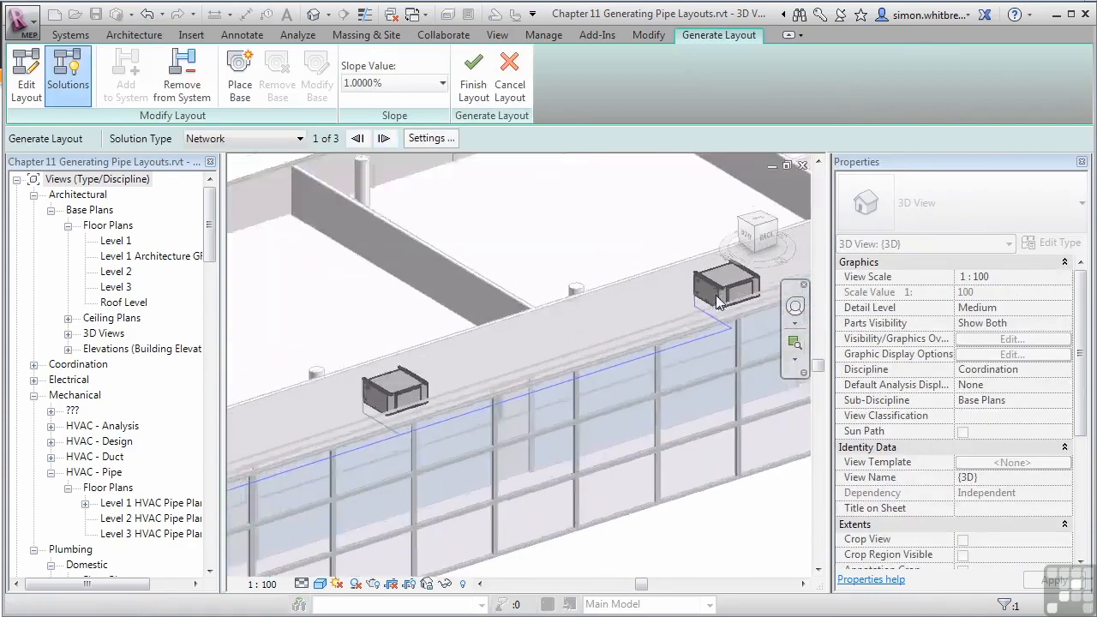
pyautogui.scroll(1, 718, 300)
pyautogui.scroll(-3, 718, 343)
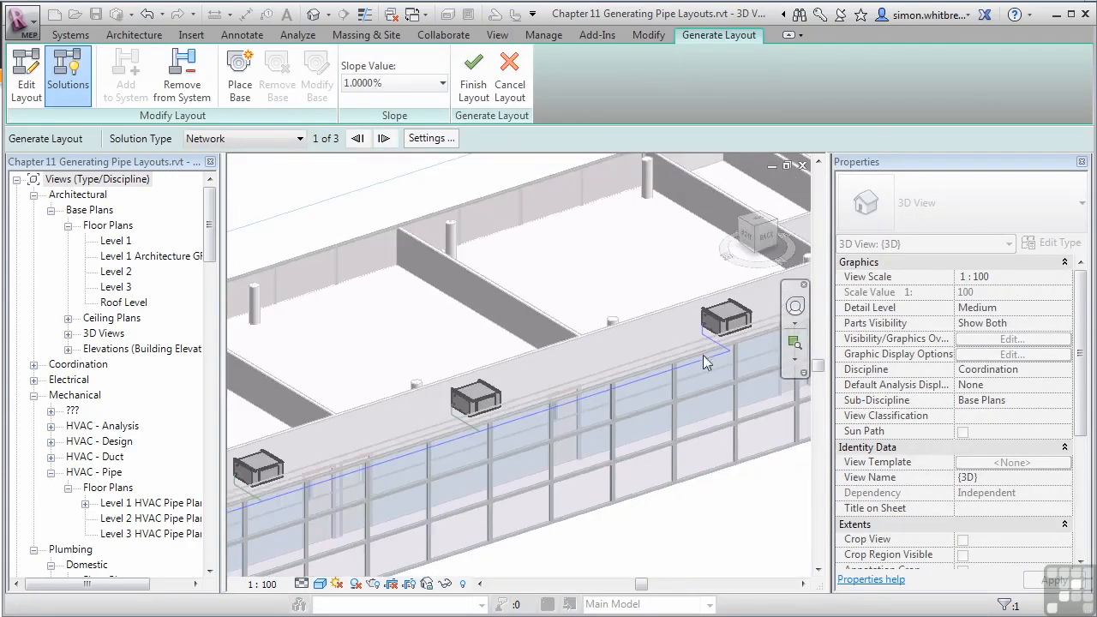
pyautogui.scroll(5, 477, 428)
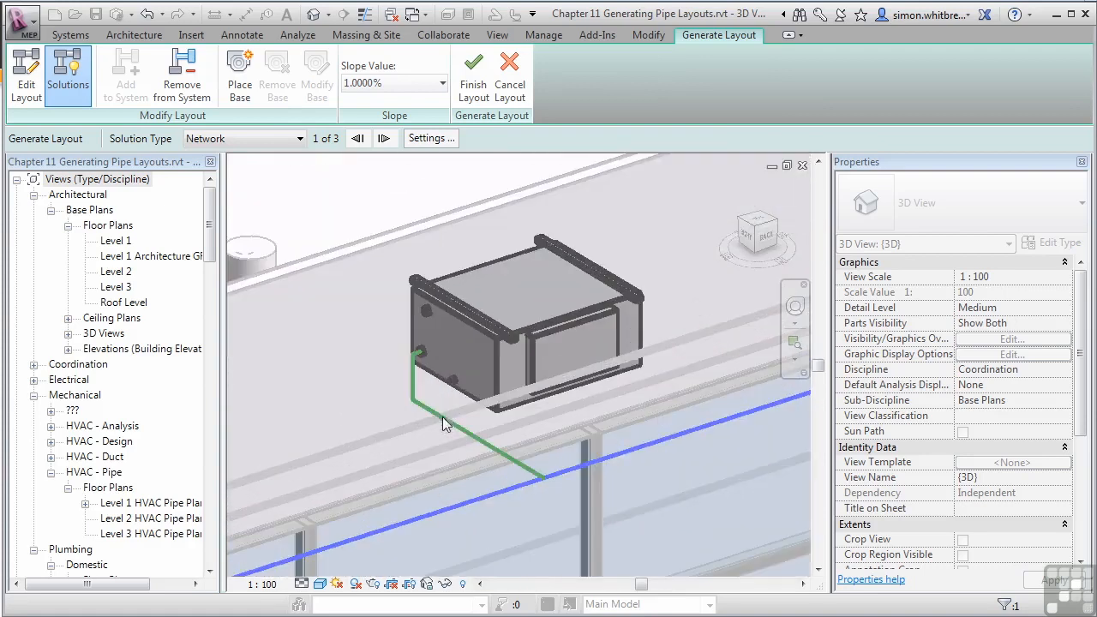
pyautogui.scroll(-4, 454, 377)
pyautogui.scroll(-2, 453, 378)
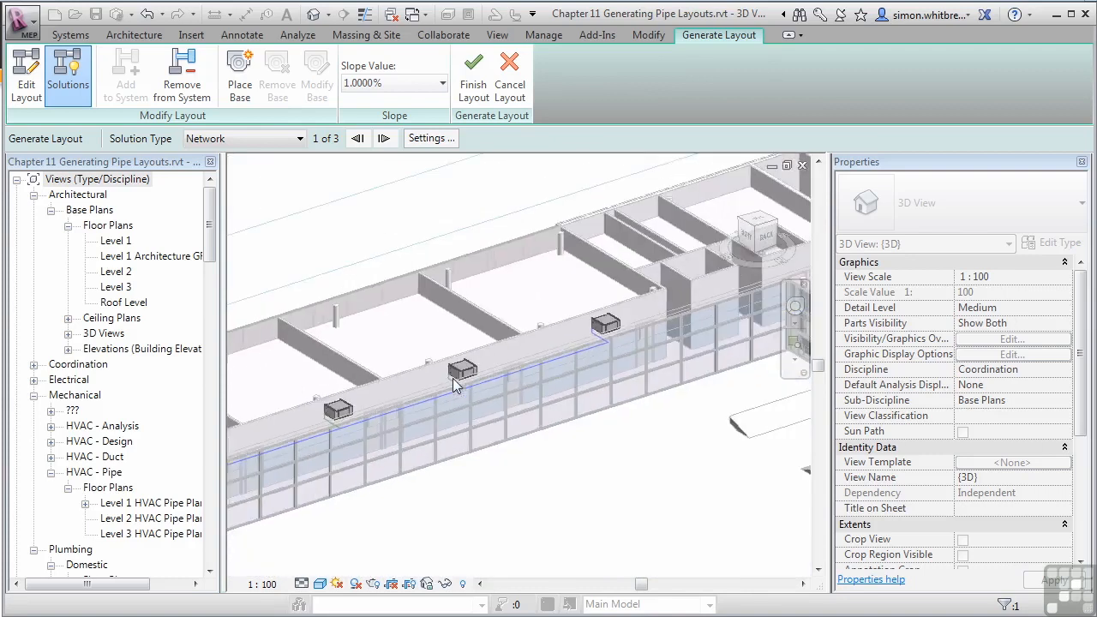
pyautogui.scroll(1, 596, 328)
pyautogui.scroll(5, 598, 334)
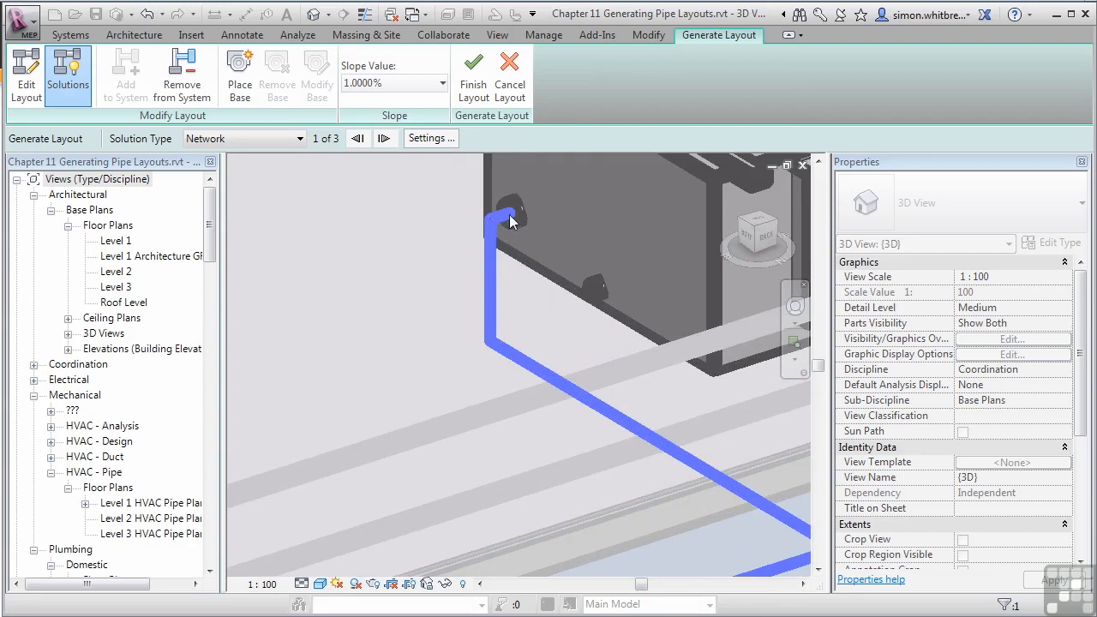
pyautogui.scroll(-8, 505, 218)
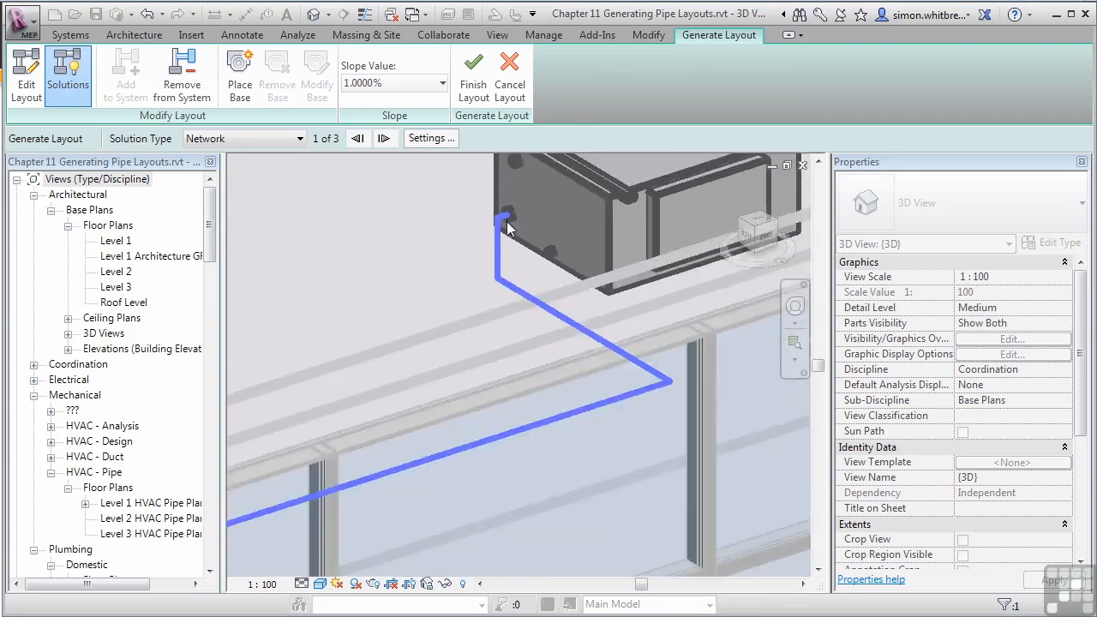
pyautogui.moveTo(449, 274); pyautogui.dragTo(538, 313, button='middle')
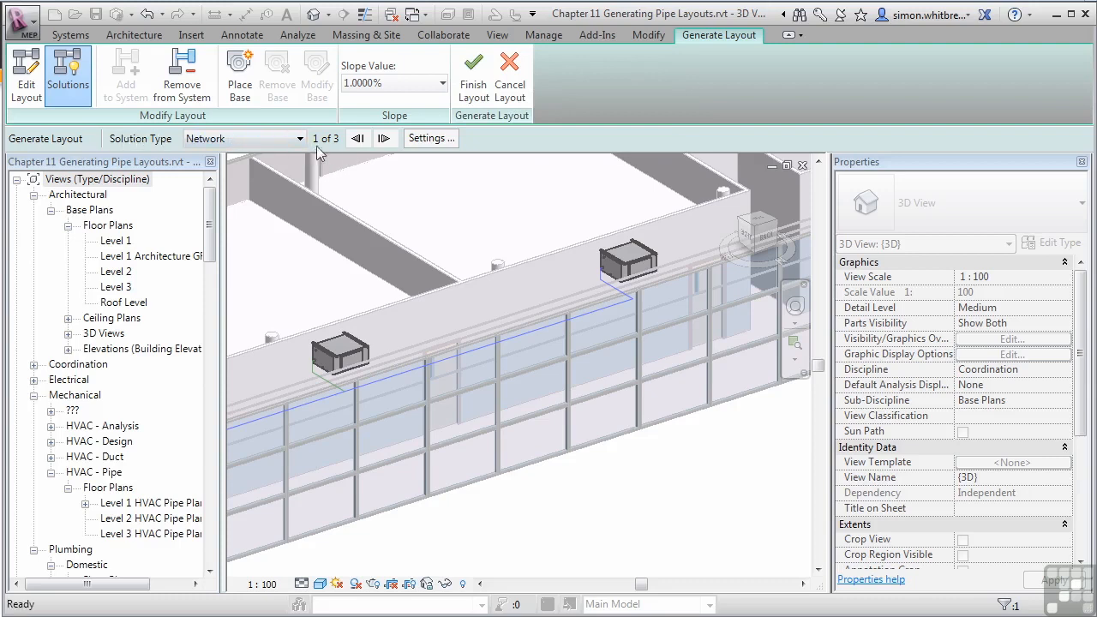
# Preview the Network pipe layout solutions, and the first Perimeter solution along the row of fan coil units
pyautogui.click(383, 139)
pyautogui.click(383, 139)
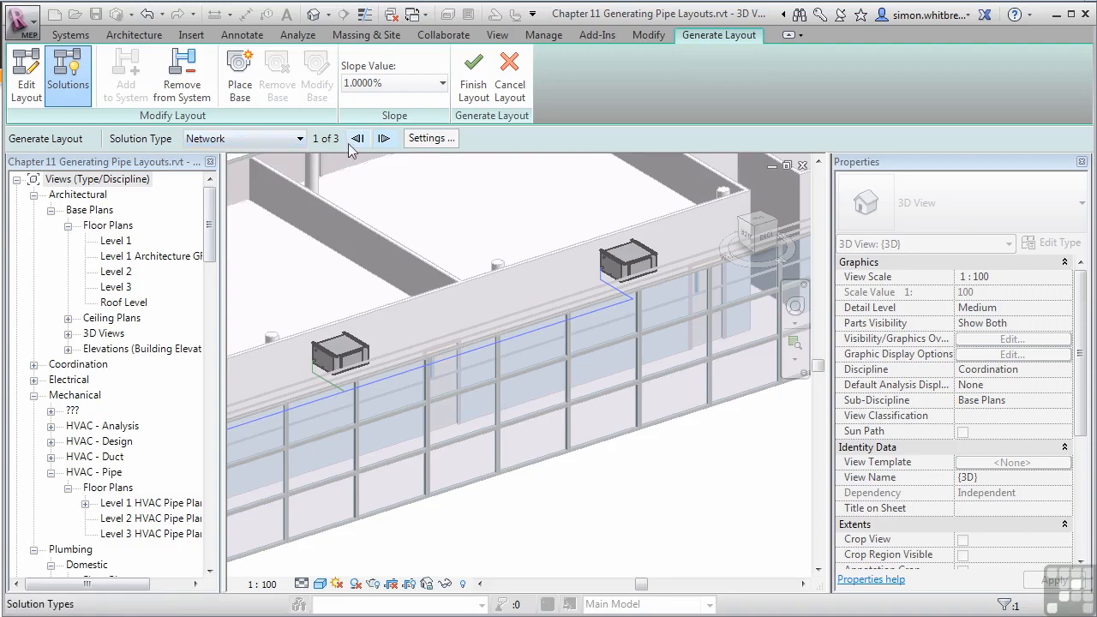
pyautogui.click(267, 138)
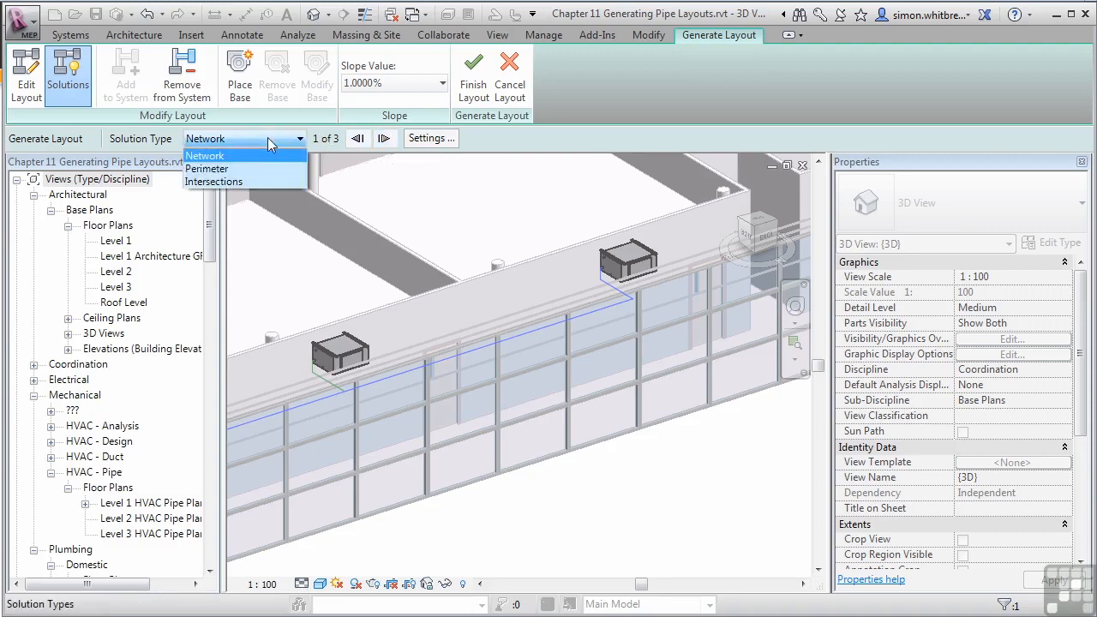
pyautogui.click(248, 168)
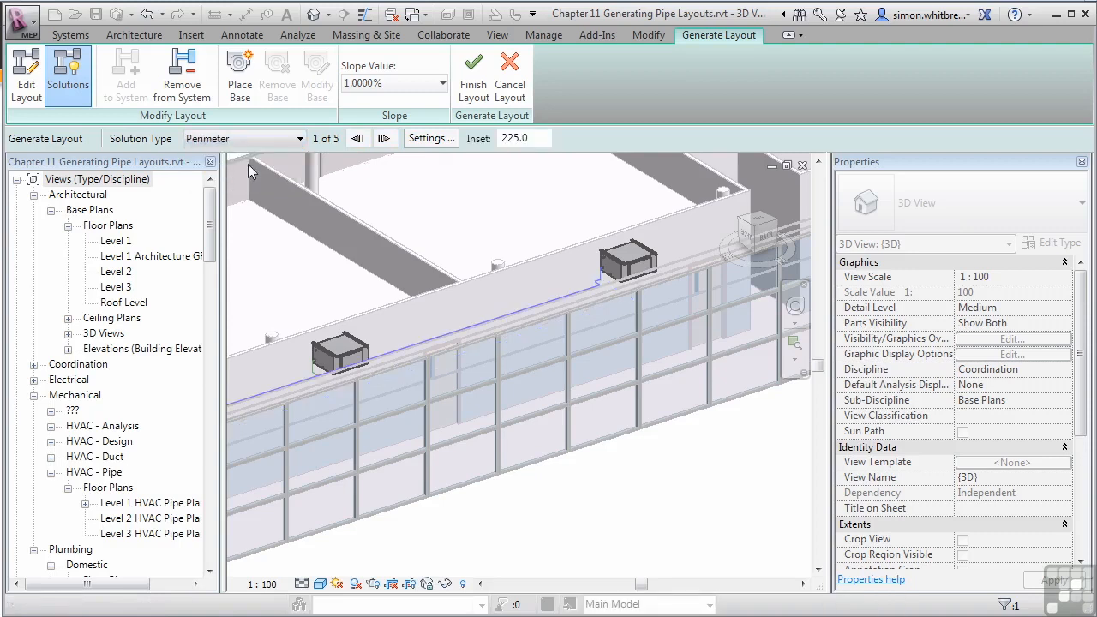
pyautogui.keyDown('shift'); pyautogui.moveTo(368, 438); pyautogui.dragTo(779, 390, button='middle'); pyautogui.keyUp('shift')
pyautogui.click(757, 225)
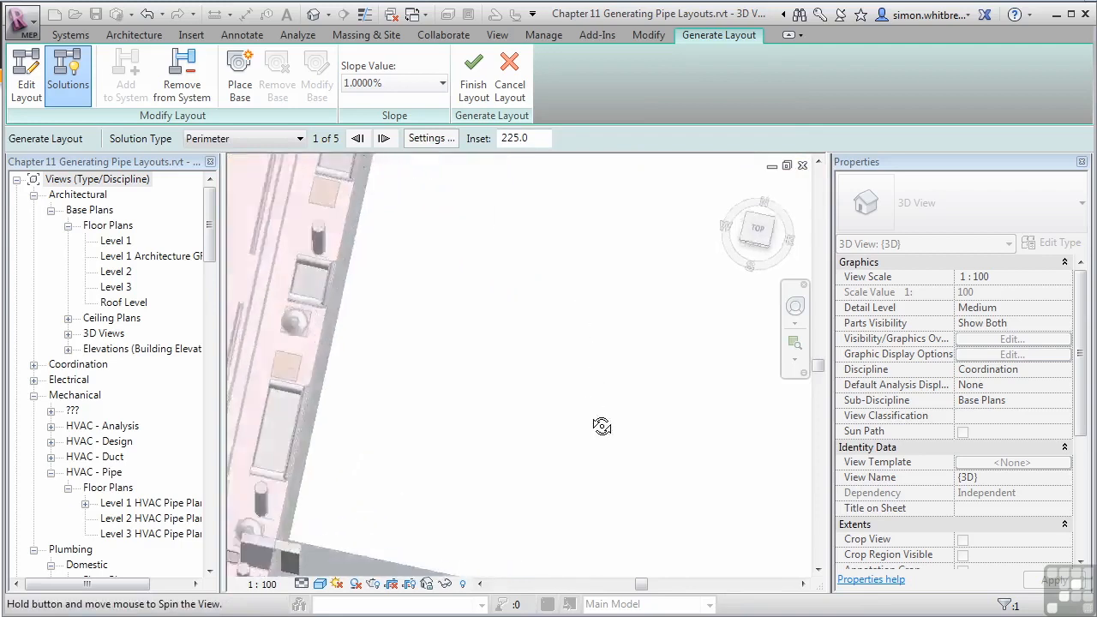
pyautogui.scroll(-5, 365, 315)
pyautogui.scroll(-2, 452, 467)
pyautogui.moveTo(506, 531); pyautogui.dragTo(385, 357, button='middle')
pyautogui.scroll(4, 463, 447)
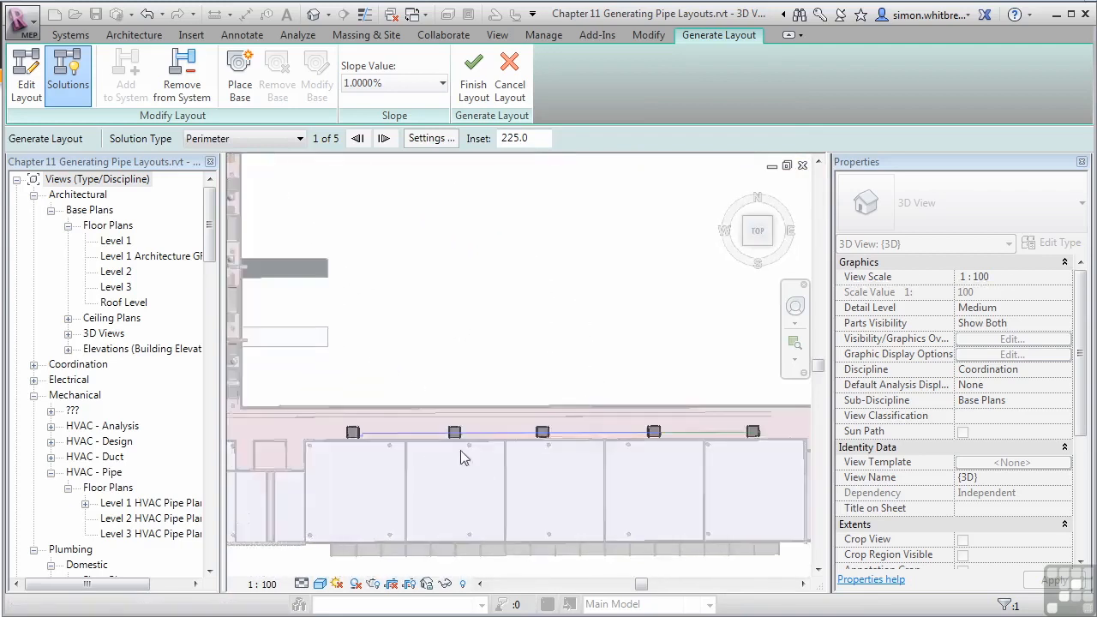
pyautogui.keyDown('shift'); pyautogui.moveTo(387, 526); pyautogui.dragTo(483, 387, button='middle'); pyautogui.keyUp('shift')
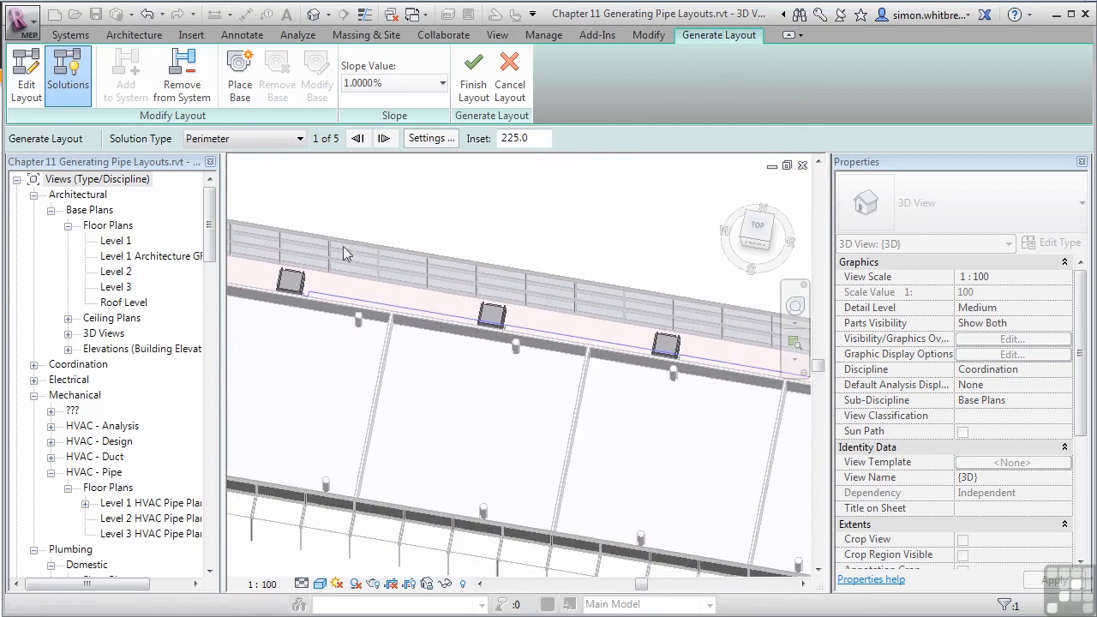
# Step through the remaining Perimeter layout solutions and compare their routes along the corridor
pyautogui.click(383, 138)
pyautogui.keyDown('shift'); pyautogui.moveTo(385, 343); pyautogui.dragTo(539, 327, button='middle'); pyautogui.keyUp('shift')
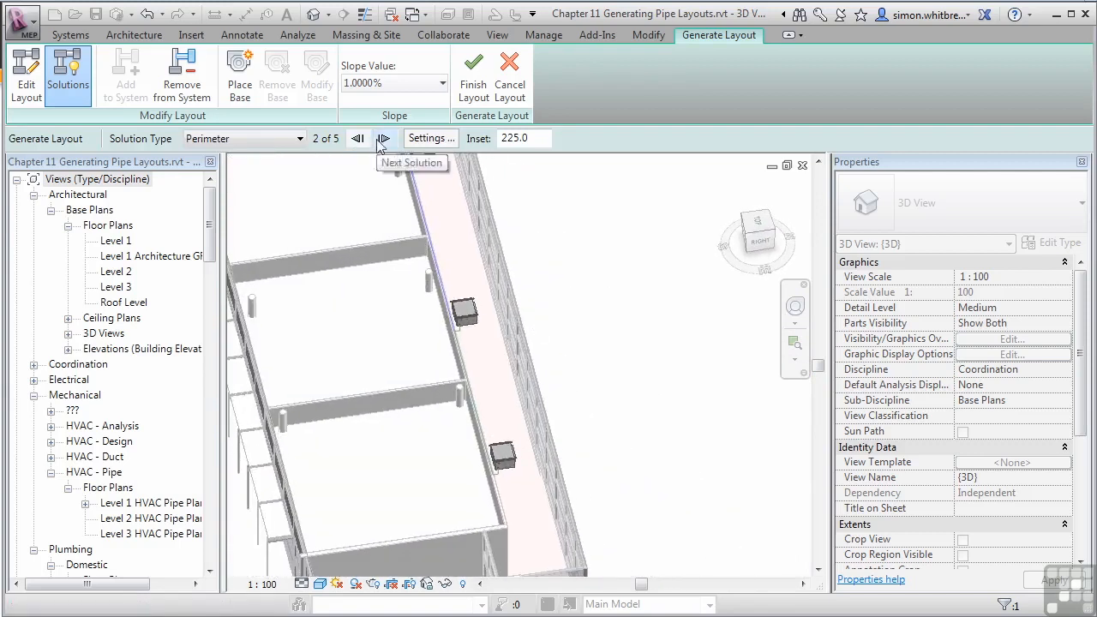
pyautogui.click(383, 139)
pyautogui.click(383, 139)
pyautogui.click(382, 139)
# Preview the Intersections solution type and inspect its pipe route past the fan coil units
pyautogui.click(246, 140)
pyautogui.click(214, 182)
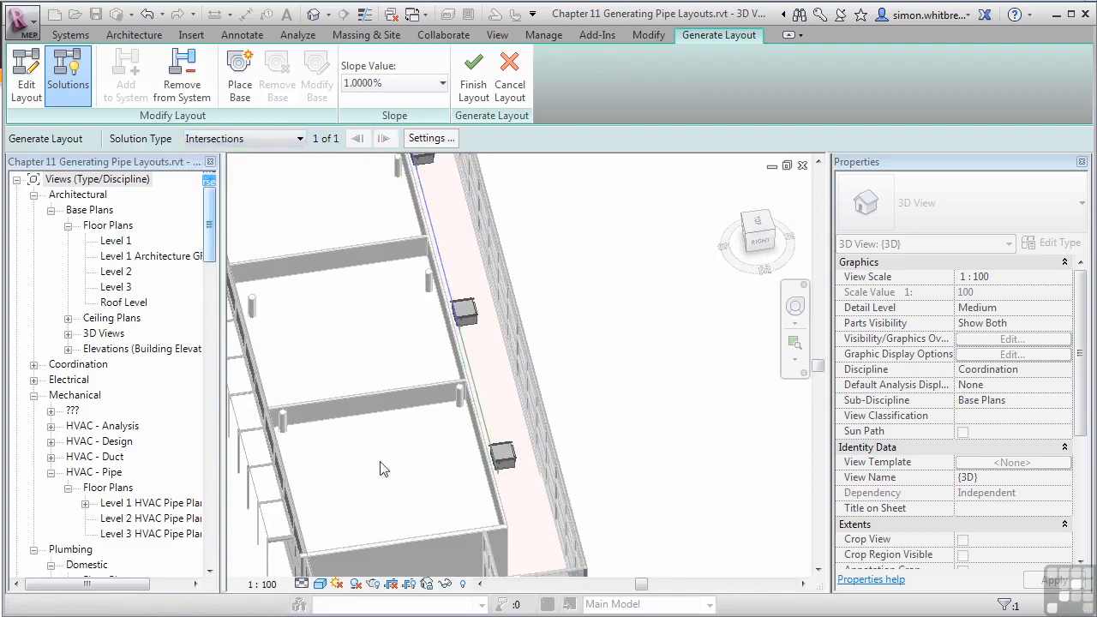
pyautogui.keyDown('shift'); pyautogui.moveTo(404, 473); pyautogui.dragTo(557, 491, button='middle'); pyautogui.keyUp('shift')
pyautogui.keyDown('shift'); pyautogui.moveTo(586, 201); pyautogui.dragTo(424, 459, button='middle'); pyautogui.keyUp('shift')
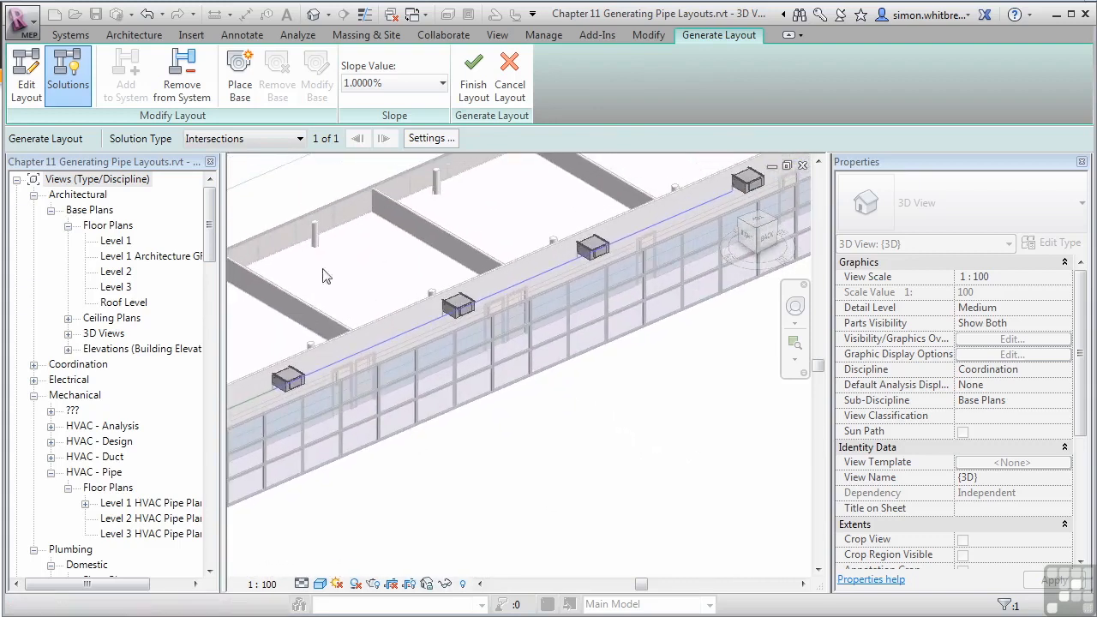
# Set the layout's solution type to Perimeter with an inset of 750 and check the branch at a fan coil unit
pyautogui.click(291, 138)
pyautogui.click(276, 170)
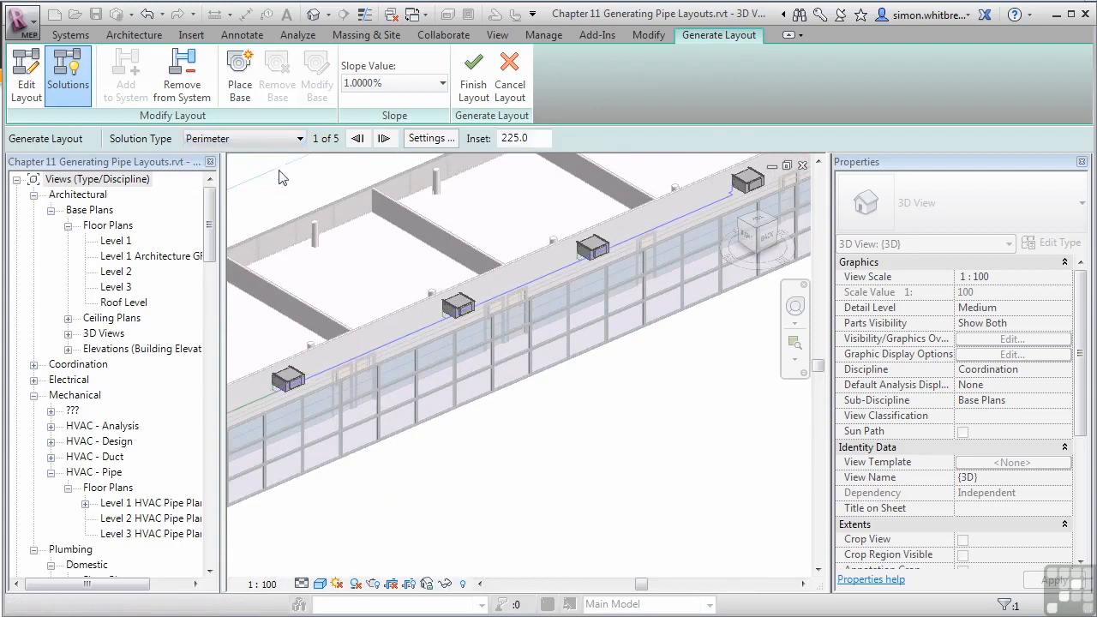
pyautogui.moveTo(529, 138); pyautogui.dragTo(496, 137)
pyautogui.write('3')
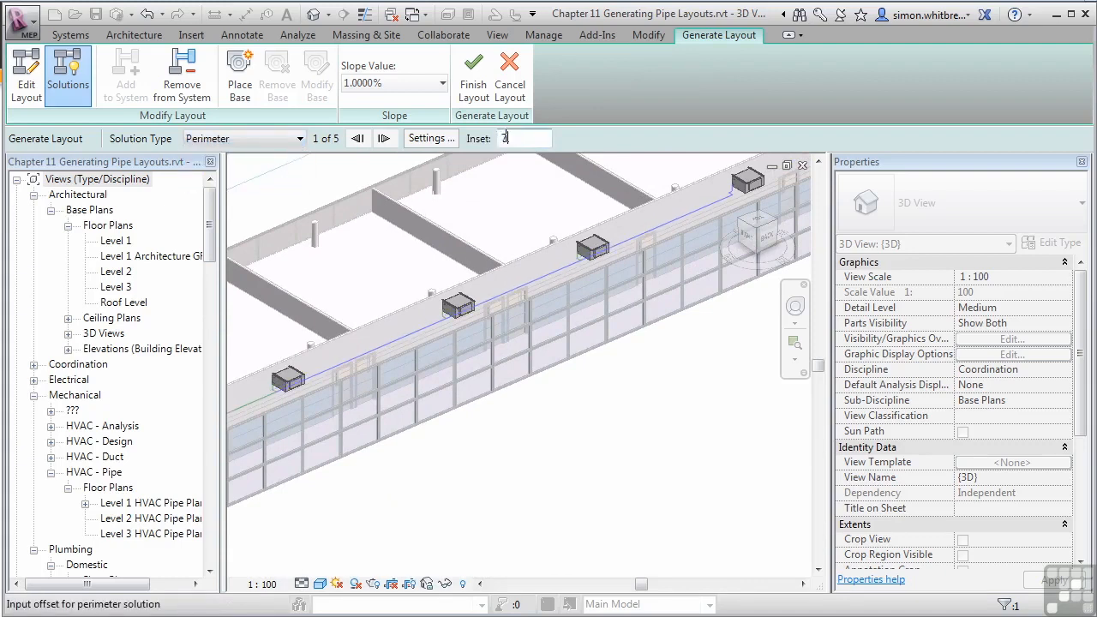
pyautogui.press('Return')
pyautogui.keyDown('shift'); pyautogui.moveTo(547, 381); pyautogui.dragTo(533, 349, button='middle'); pyautogui.keyUp('shift')
pyautogui.scroll(5, 454, 327)
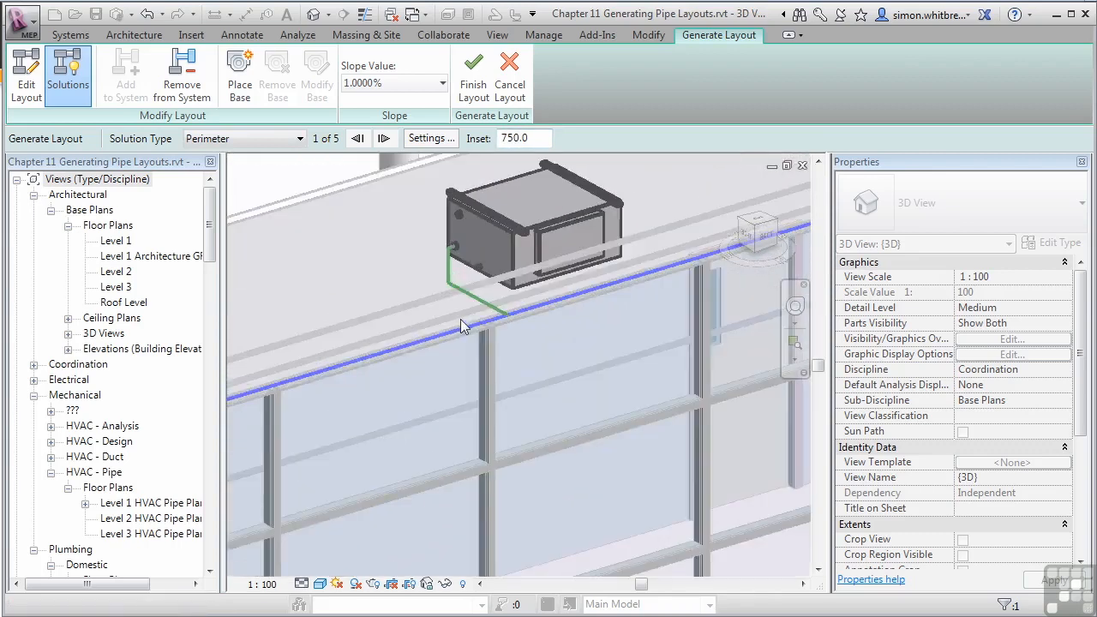
pyautogui.keyDown('shift'); pyautogui.moveTo(503, 338); pyautogui.dragTo(483, 405, button='middle'); pyautogui.keyUp('shift')
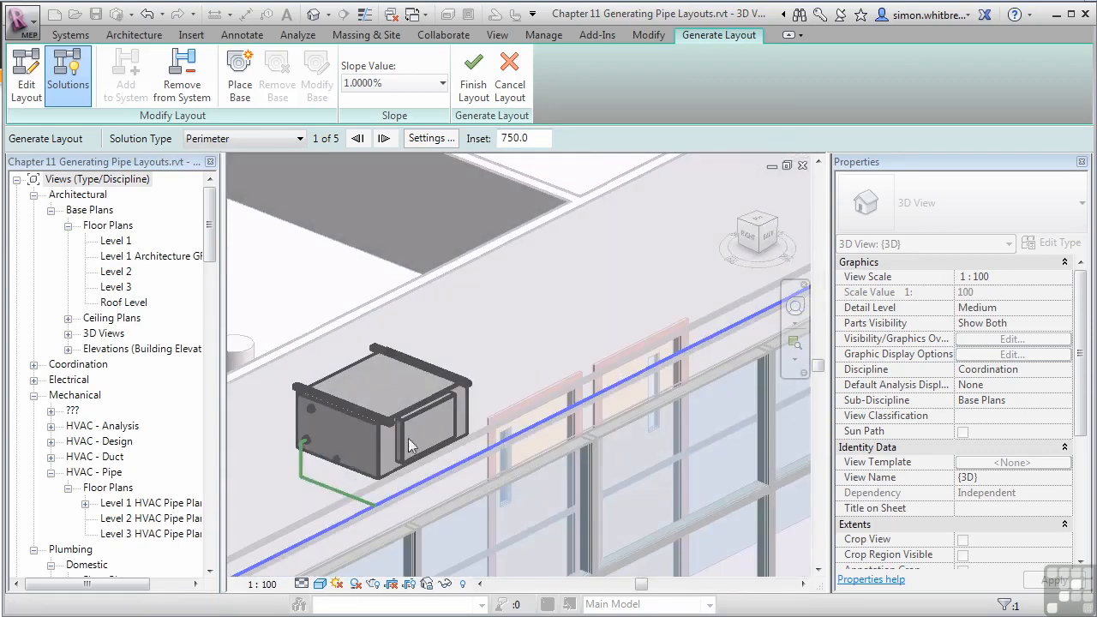
# Edit the layout so the middle fan coil unit's riser and its branch to the main sit farther out from the connector
pyautogui.click(26, 76)
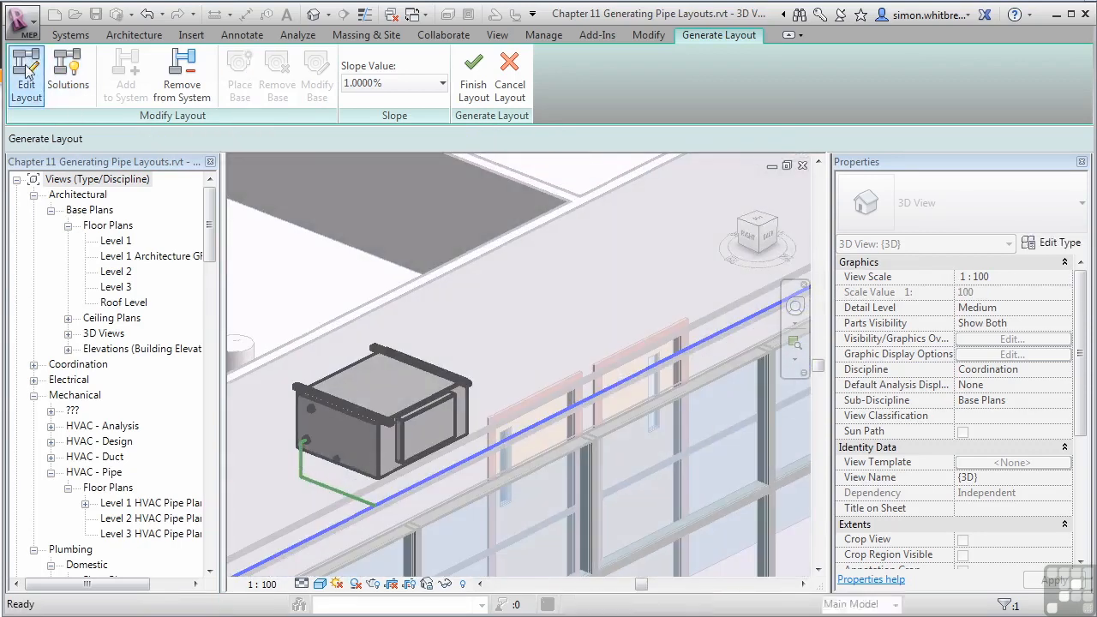
pyautogui.moveTo(299, 464); pyautogui.dragTo(289, 462)
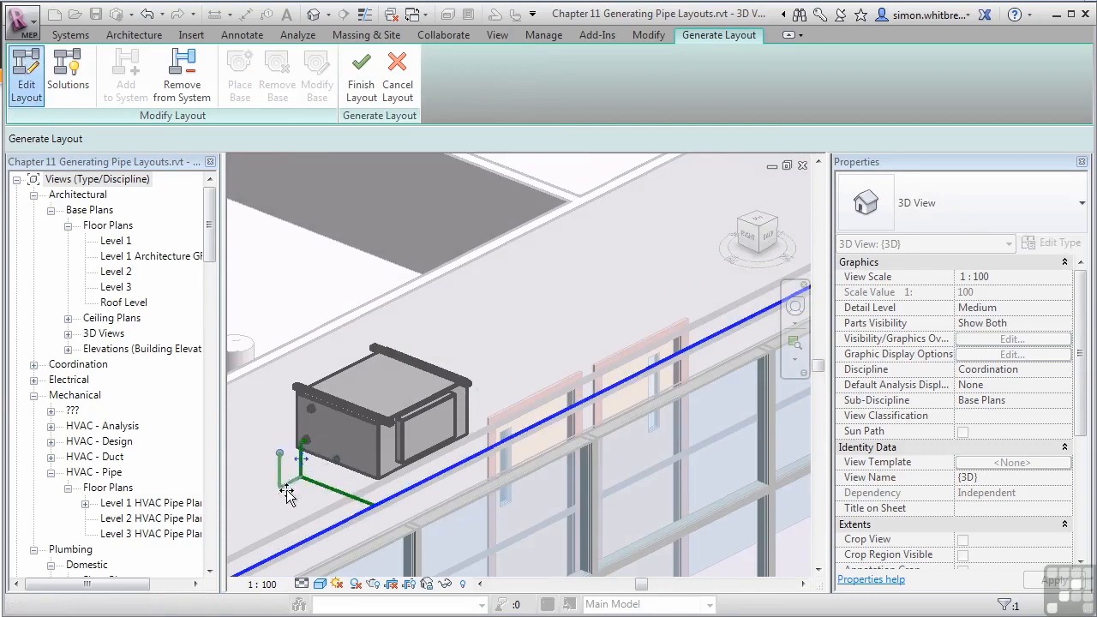
pyautogui.moveTo(336, 501); pyautogui.dragTo(322, 503)
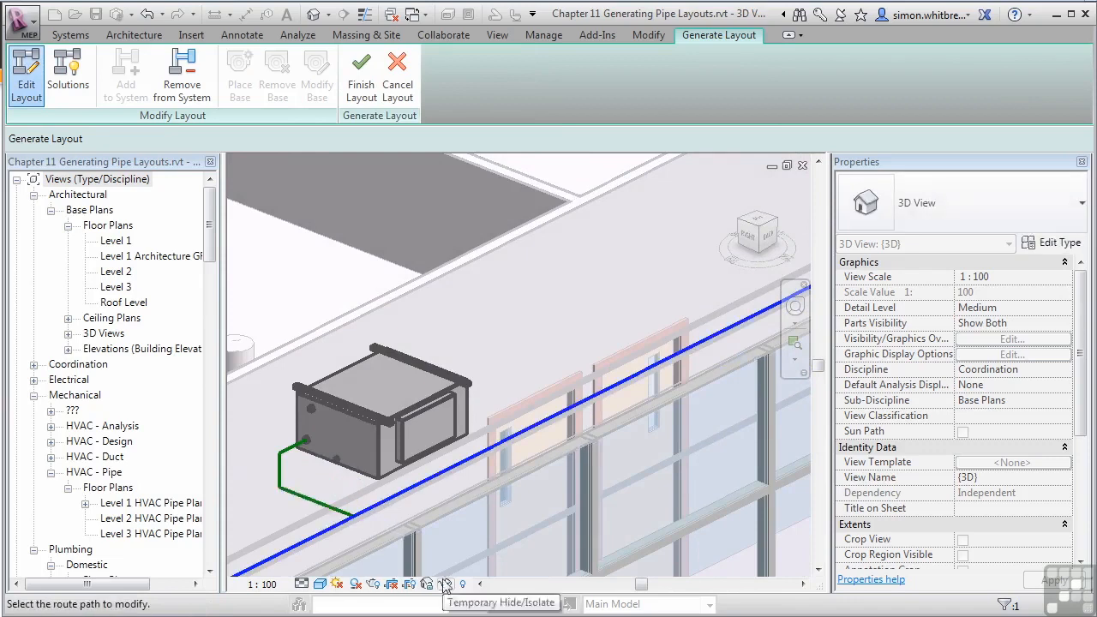
# Shift the riser away from the next fan coil unit toward the stair core and align its branch with it
pyautogui.scroll(-3, 283, 430)
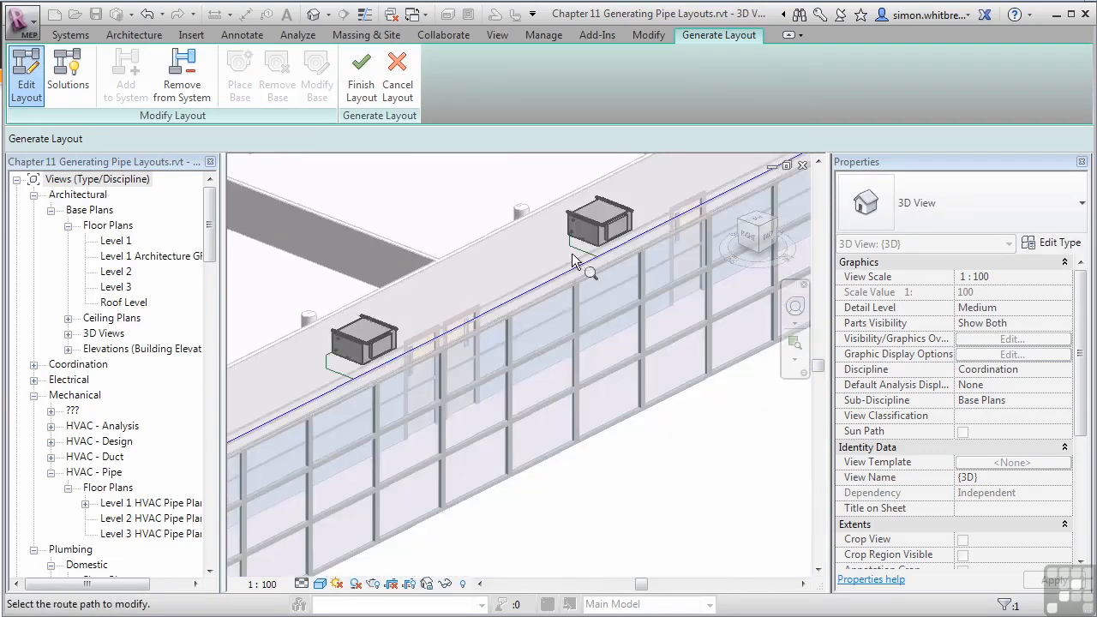
pyautogui.scroll(5, 565, 240)
pyautogui.moveTo(535, 249); pyautogui.dragTo(505, 299)
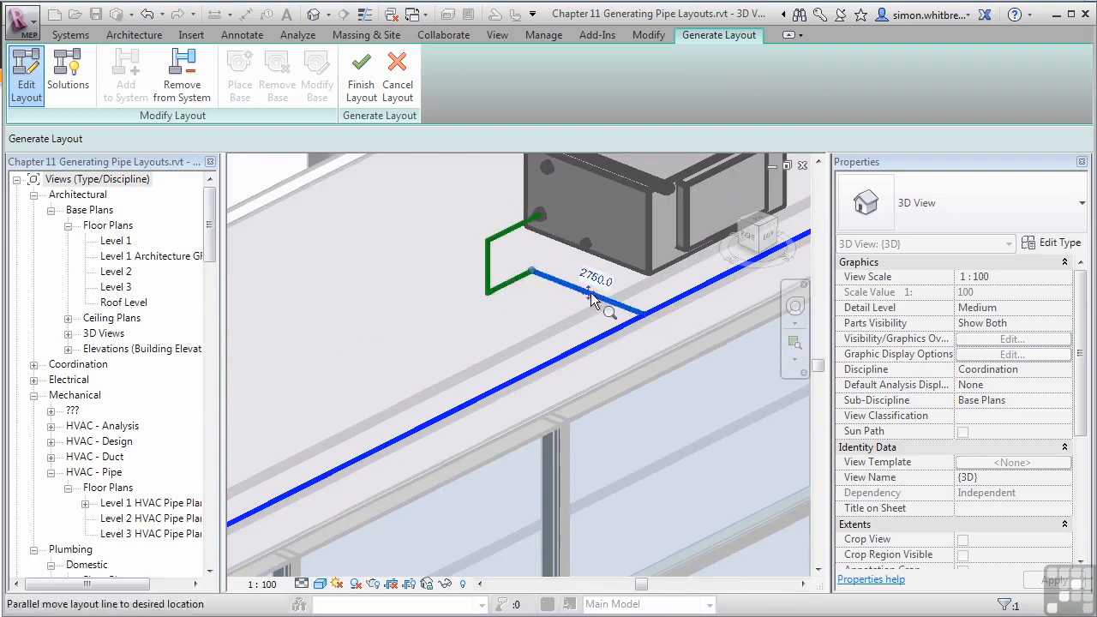
pyautogui.scroll(5, 569, 266)
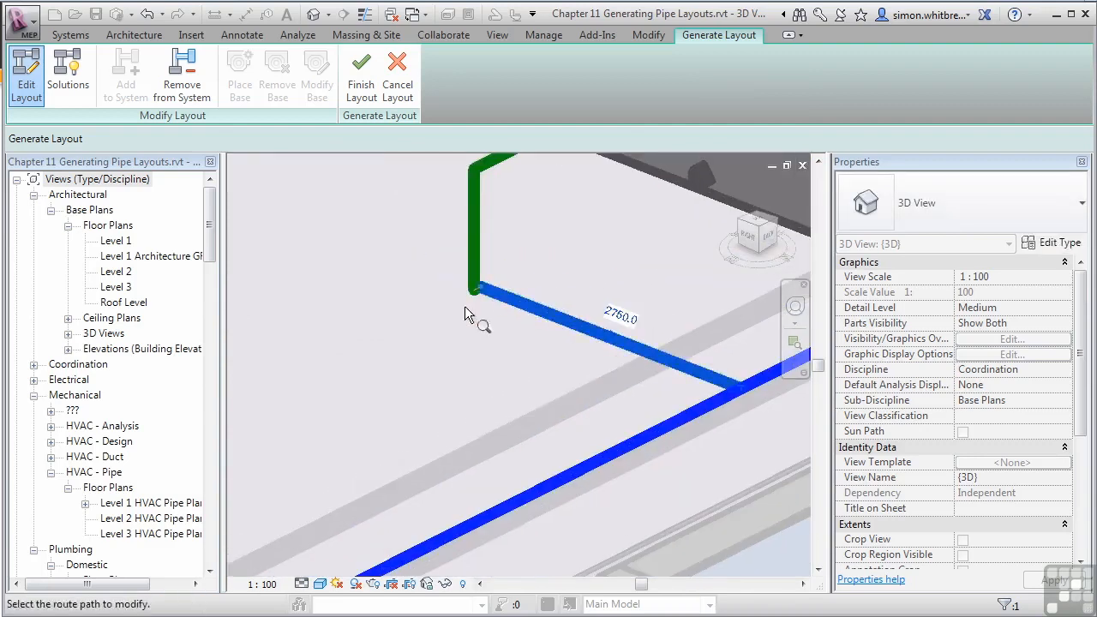
# Offset the riser and branch at the second fan coil unit from the far end, keeping them in line
pyautogui.scroll(-5, 596, 295)
pyautogui.scroll(-5, 633, 304)
pyautogui.scroll(3, 480, 382)
pyautogui.scroll(5, 501, 377)
pyautogui.moveTo(461, 368); pyautogui.dragTo(451, 376)
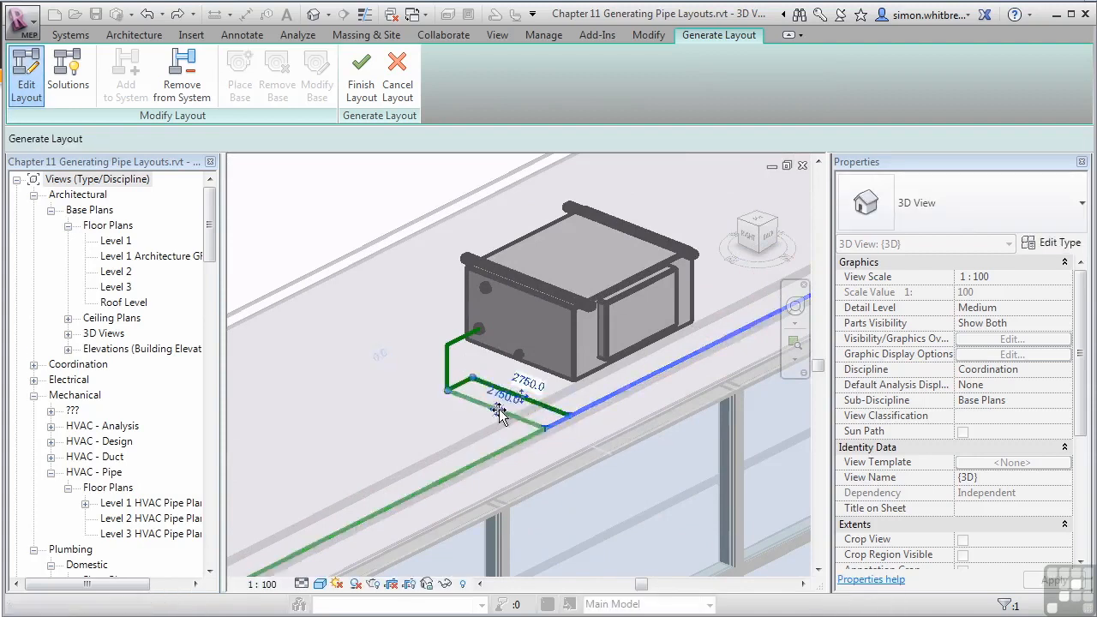
# Move the riser and branch outward from the connector of the fan coil unit at the far end of the run
pyautogui.scroll(-5, 523, 420)
pyautogui.scroll(5, 419, 452)
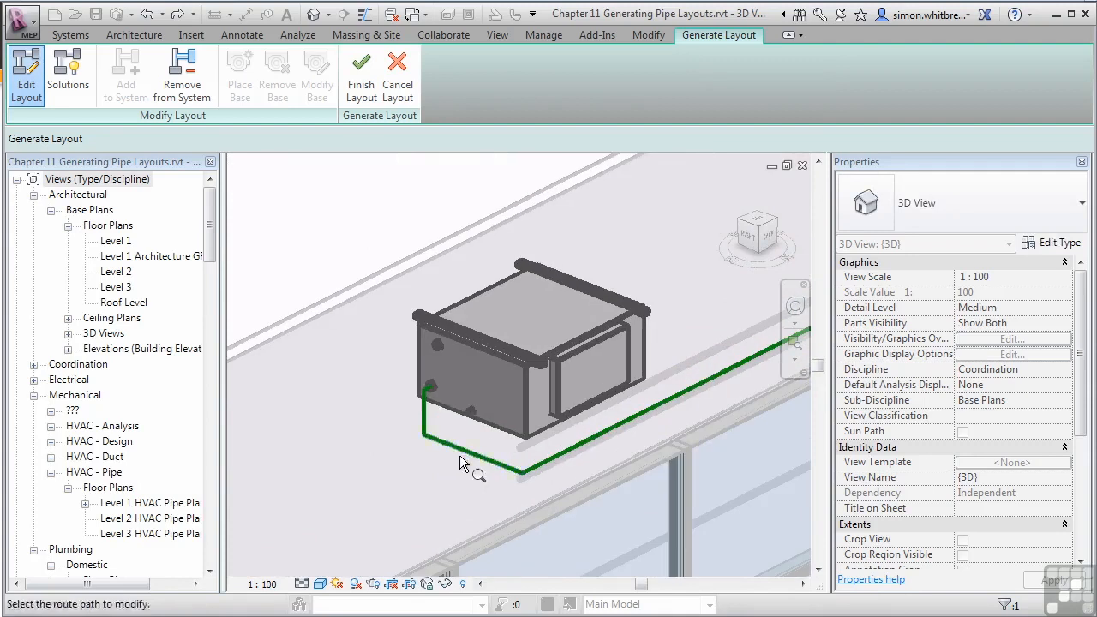
pyautogui.moveTo(391, 454); pyautogui.dragTo(391, 454)
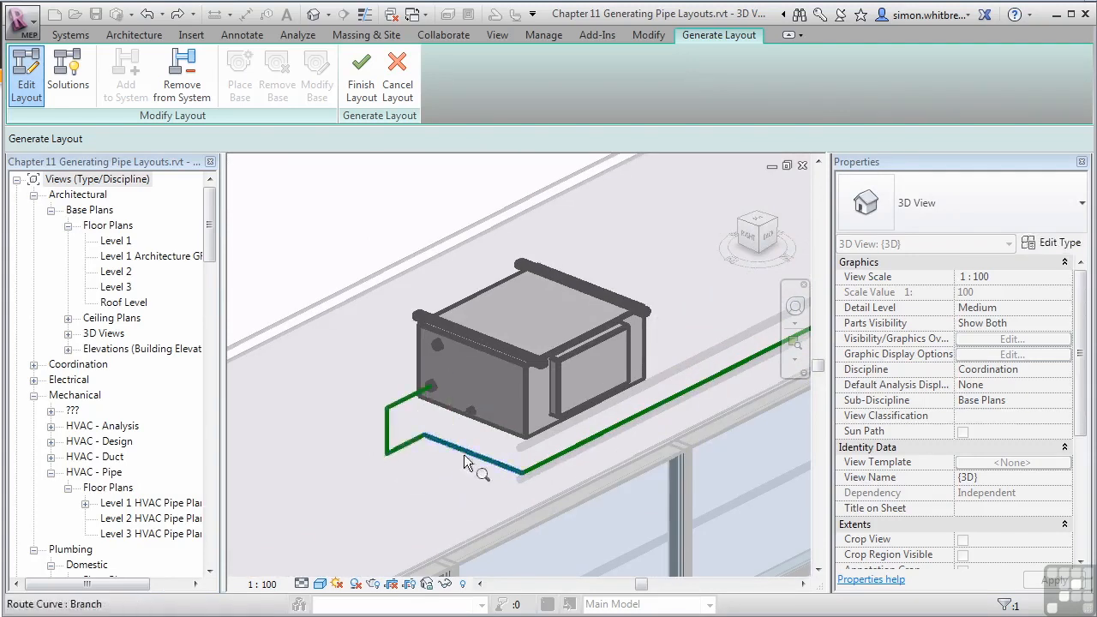
# Move the branch and riser outward at the last fan coil unit, nearest the stair core, so they line up
pyautogui.scroll(-5, 502, 386)
pyautogui.moveTo(629, 331); pyautogui.dragTo(517, 394, button='middle')
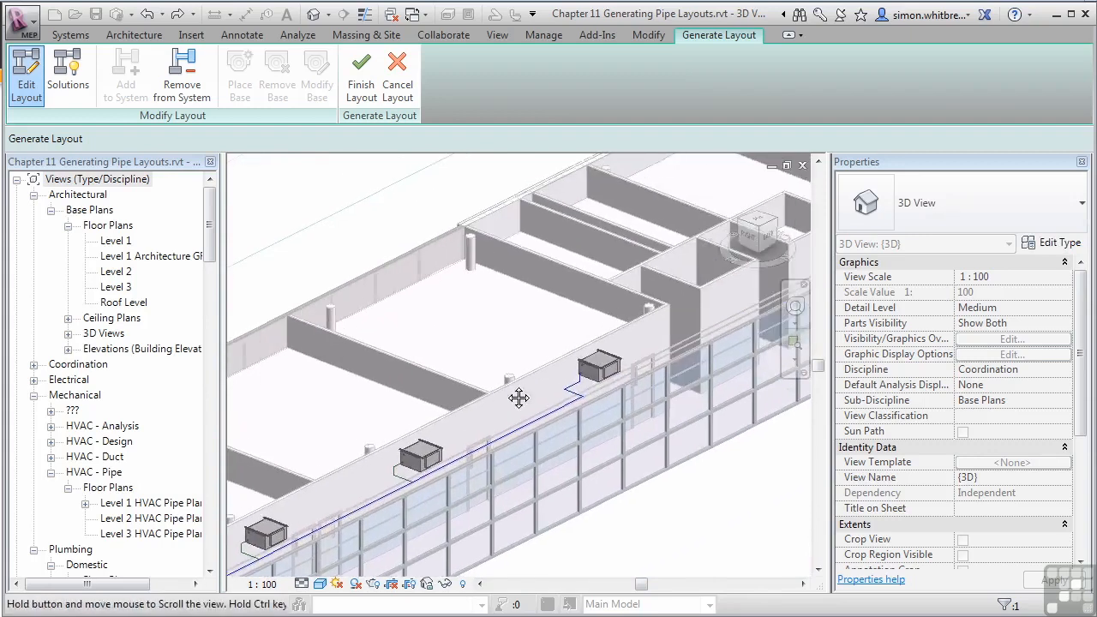
pyautogui.scroll(5, 596, 359)
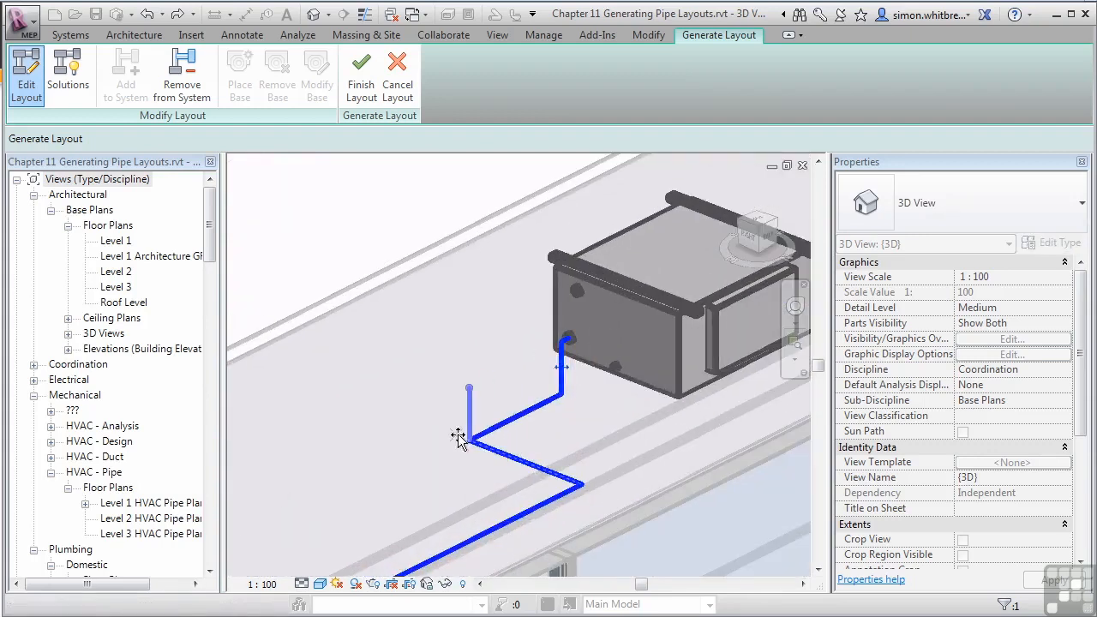
# Check the edited route along all five fan coil units and finish the layout to generate the pipes
pyautogui.scroll(-6, 625, 371)
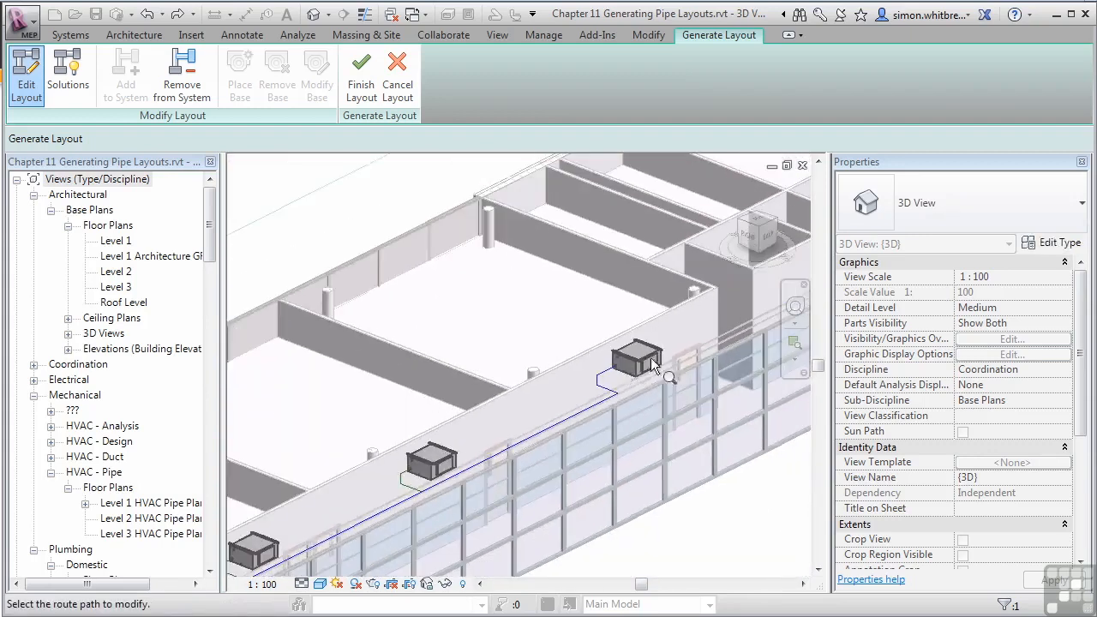
pyautogui.scroll(-4, 650, 357)
pyautogui.moveTo(543, 443); pyautogui.dragTo(618, 347, button='middle')
pyautogui.scroll(3, 619, 348)
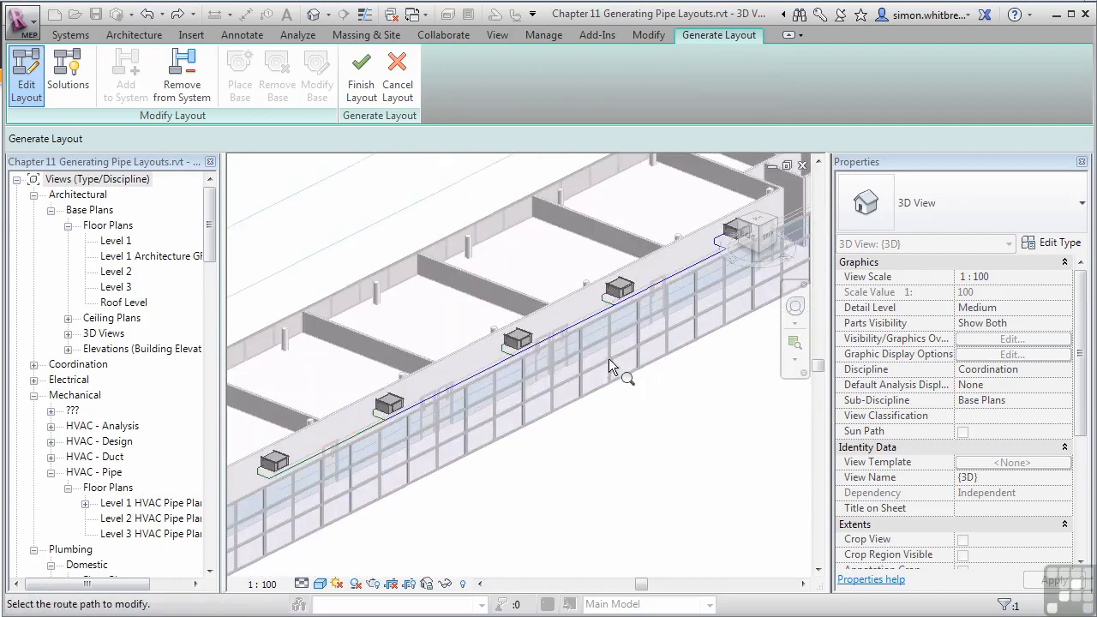
pyautogui.click(361, 73)
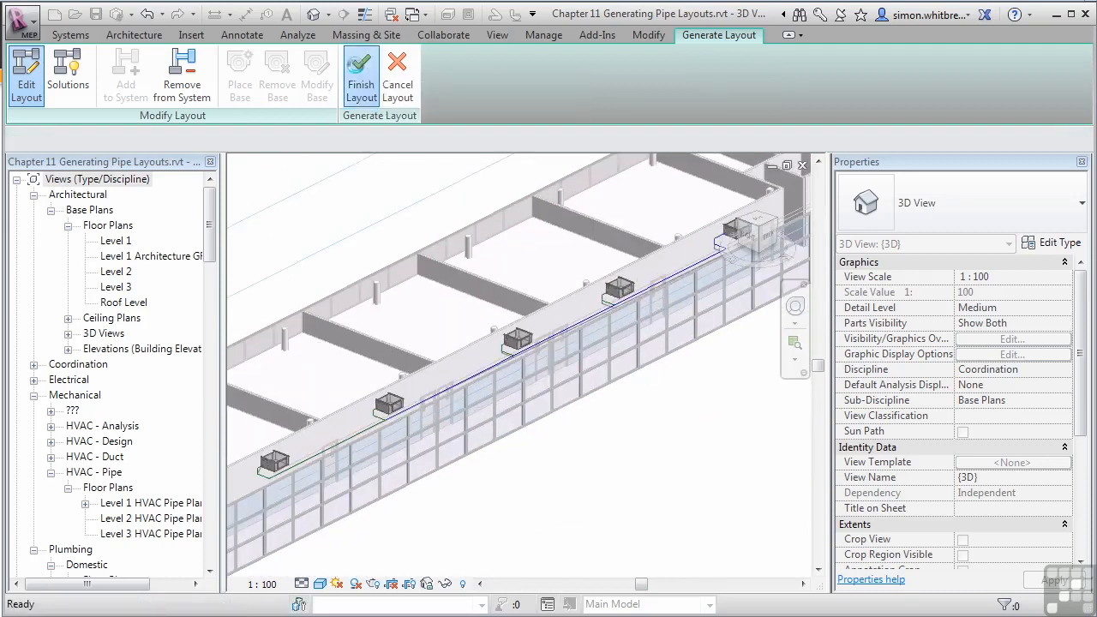
# Open the Level 3 HVAC Pipe Plan floor plan at the pipework generated beside the south wing's fan coil units
pyautogui.doubleClick(131, 532)
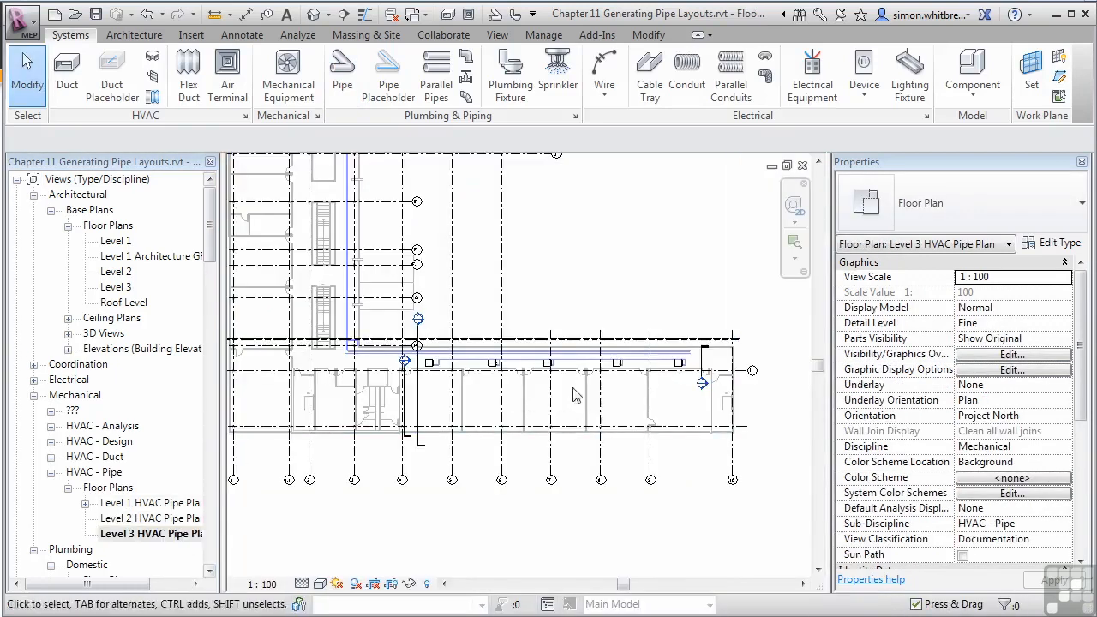
pyautogui.scroll(5, 599, 368)
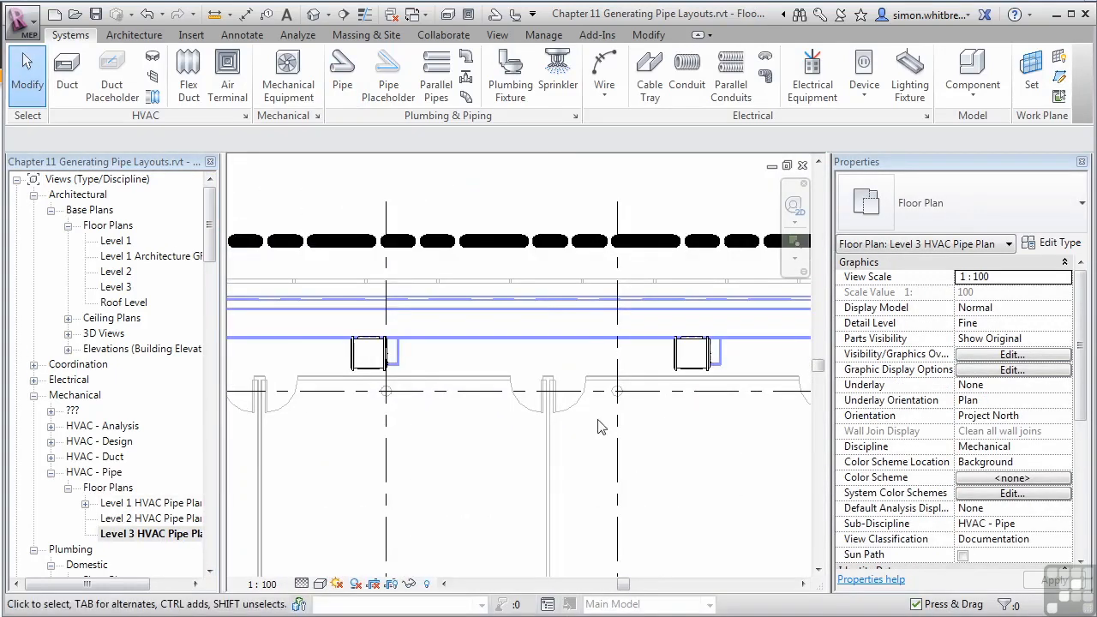
pyautogui.moveTo(692, 395); pyautogui.dragTo(388, 405, button='middle')
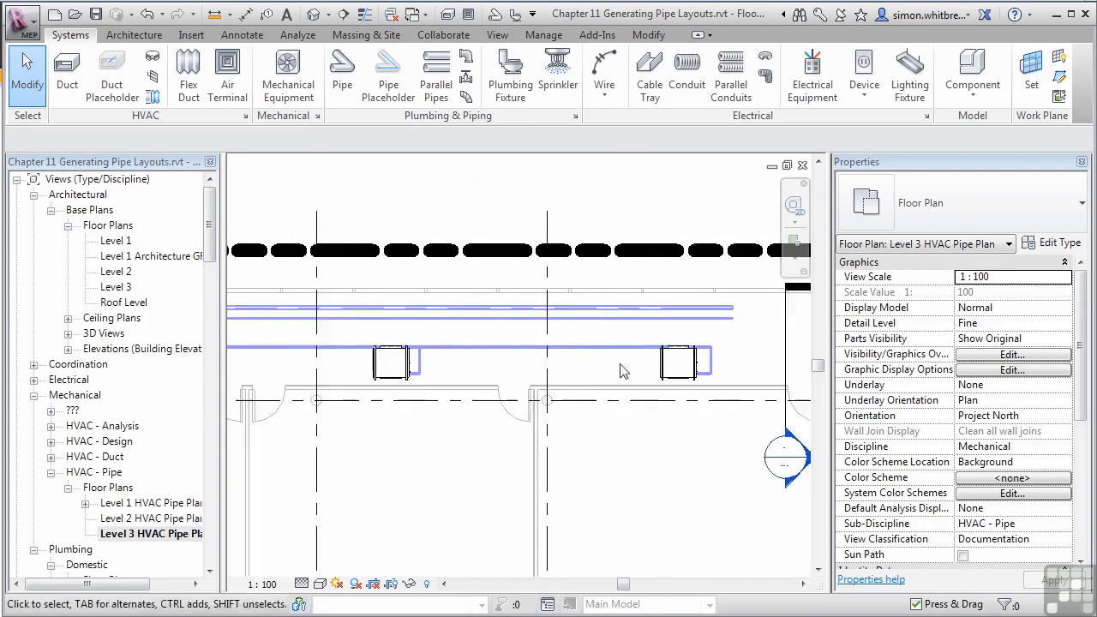
# Move the new 40 mm main pipe toward the existing corridor pipes, 2000 mm from the grid line, and check its branches
pyautogui.scroll(2, 618, 362)
pyautogui.click(622, 333)
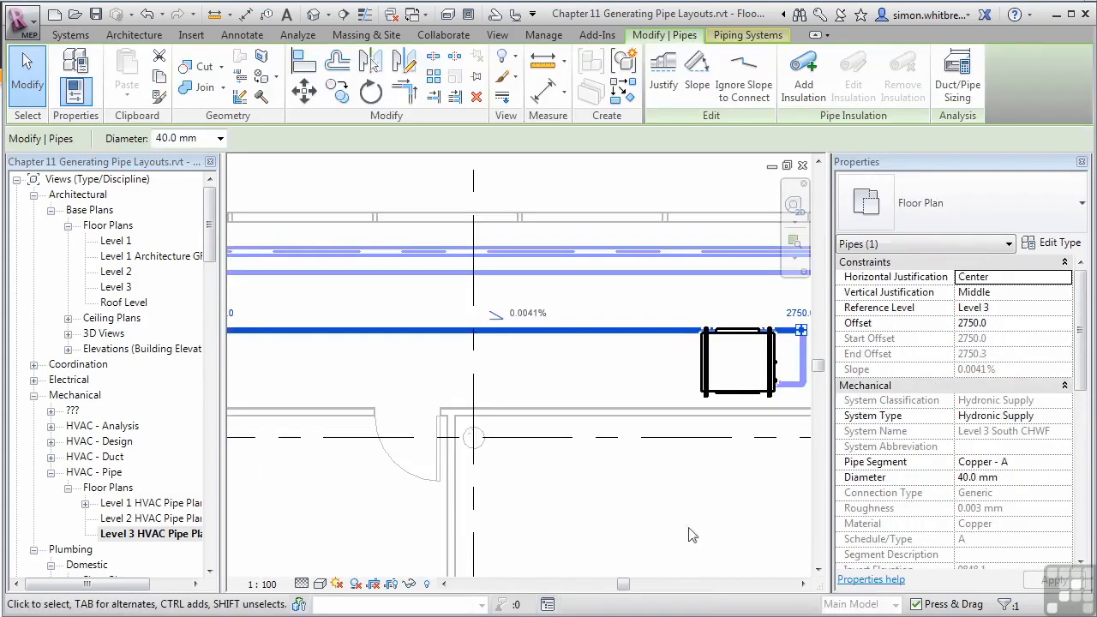
pyautogui.scroll(-1, 718, 506)
pyautogui.scroll(-2, 717, 507)
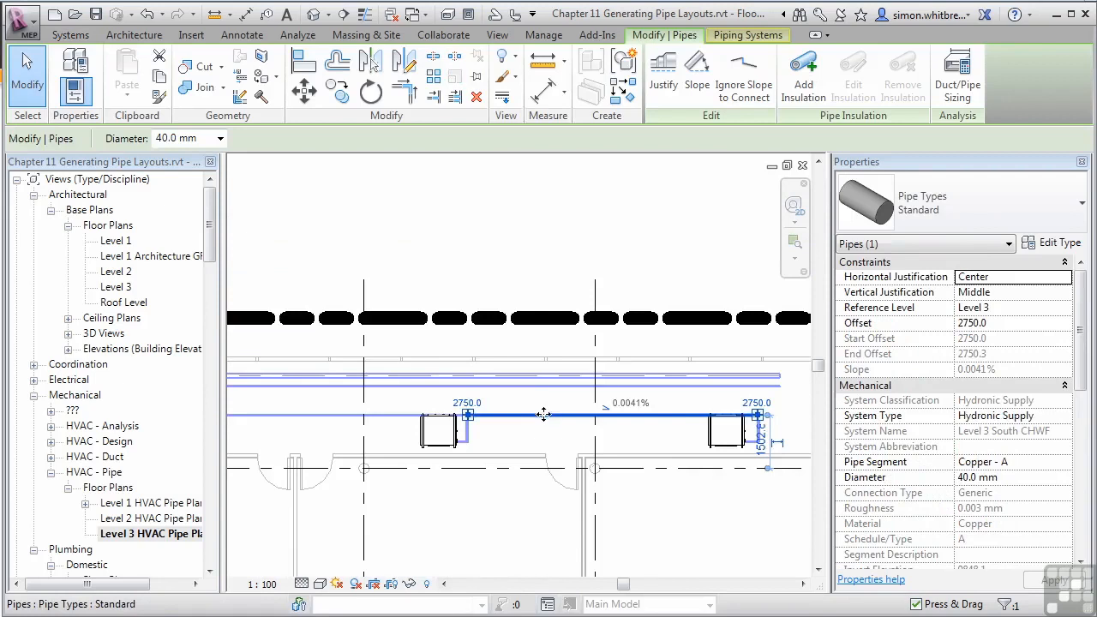
pyautogui.moveTo(544, 403); pyautogui.dragTo(544, 385)
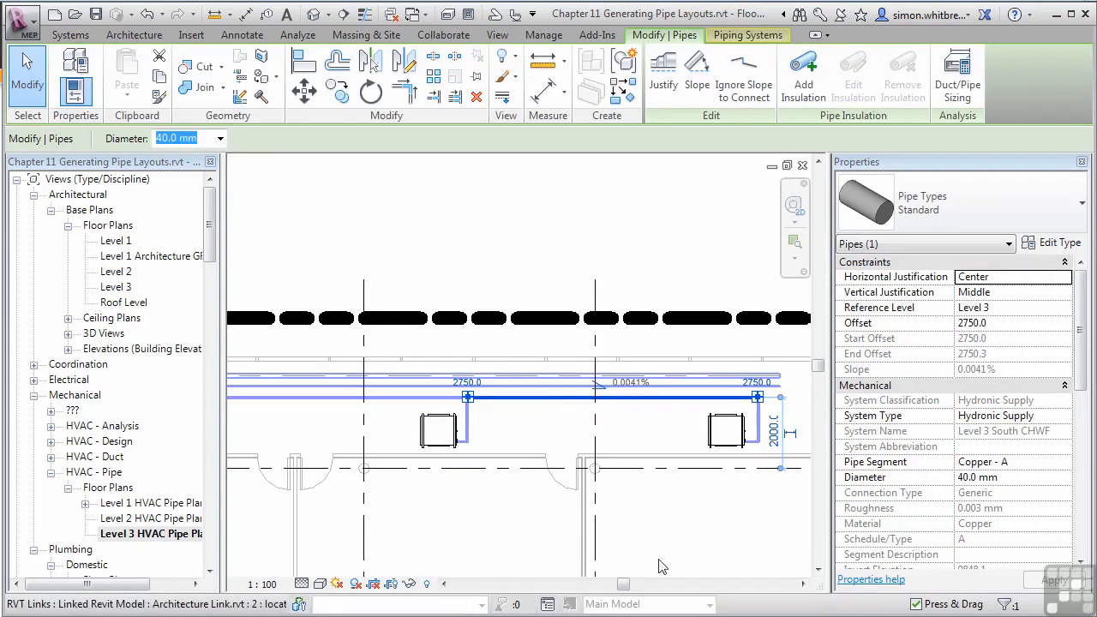
pyautogui.moveTo(392, 521); pyautogui.dragTo(531, 504, button='middle')
pyautogui.moveTo(316, 517); pyautogui.dragTo(704, 513, button='middle')
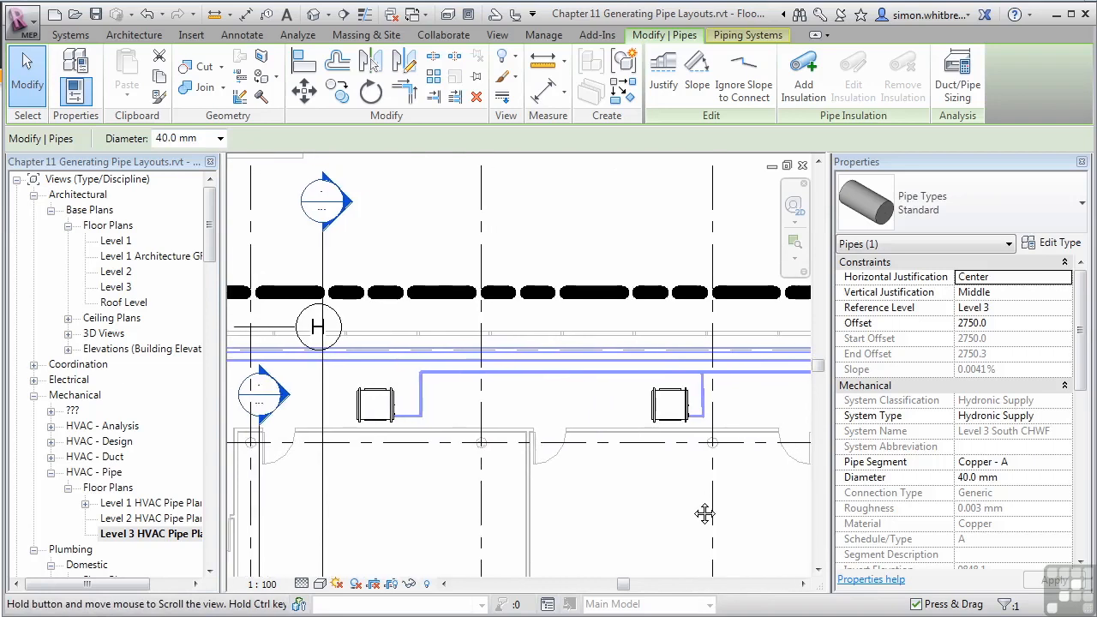